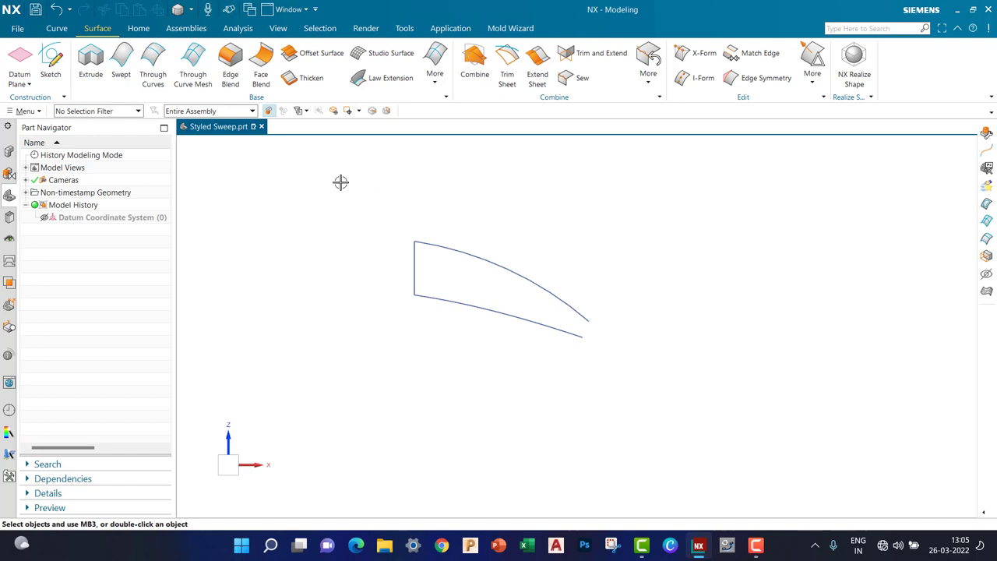
Step: Launch the Styled Sweep command from the Surface tab's More gallery
{"action": "left_click", "coordinate": [447, 75]}
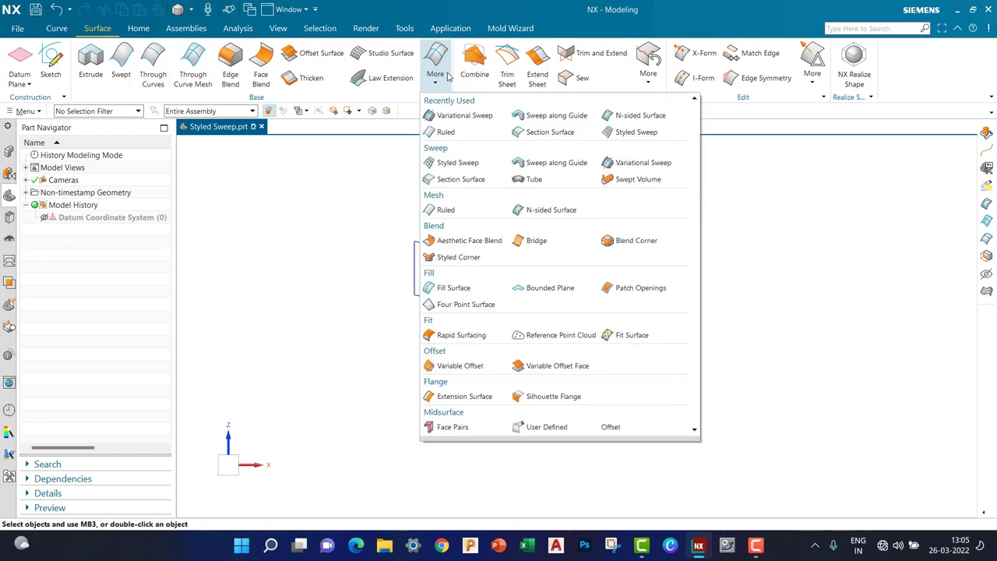
{"action": "left_click", "coordinate": [467, 162]}
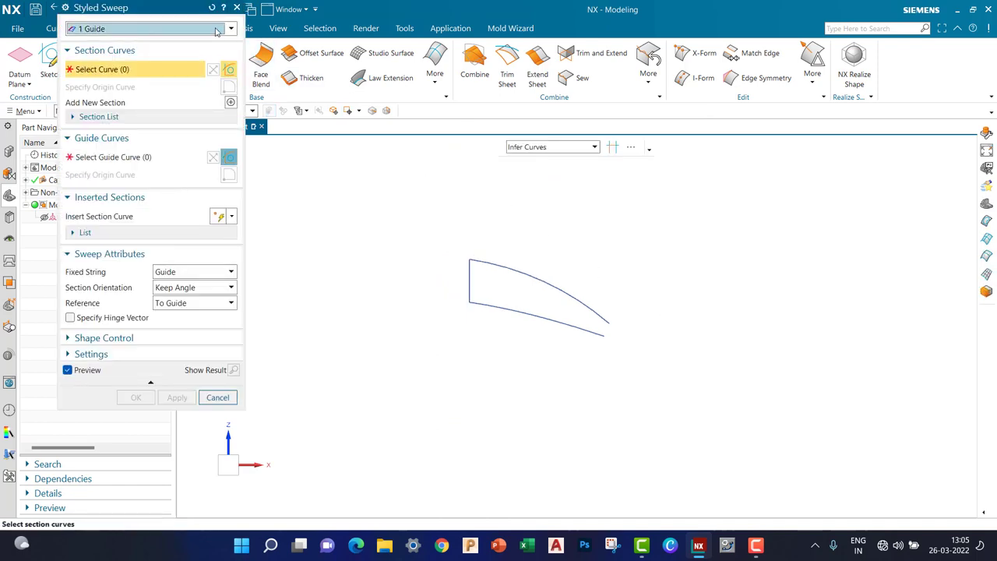
{"action": "left_click", "coordinate": [213, 8]}
{"action": "middle_click_drag", "start_coordinate": [644, 362], "coordinate": [471, 303]}
{"action": "scroll", "coordinate": [474, 303], "scroll_direction": "up", "scroll_amount": 3}
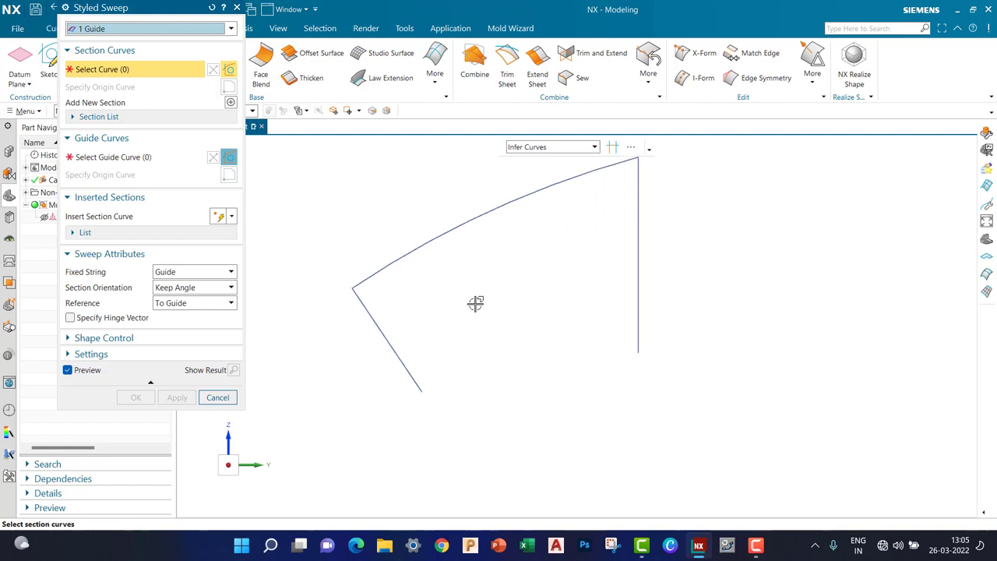
{"action": "scroll", "coordinate": [572, 300], "scroll_direction": "down", "scroll_amount": 3}
{"action": "mouse_move", "coordinate": [572, 301]}
{"action": "middle_mouse_down"}
{"action": "mouse_move", "coordinate": [655, 312]}
{"action": "mouse_move", "coordinate": [419, 345]}
{"action": "middle_mouse_up"}
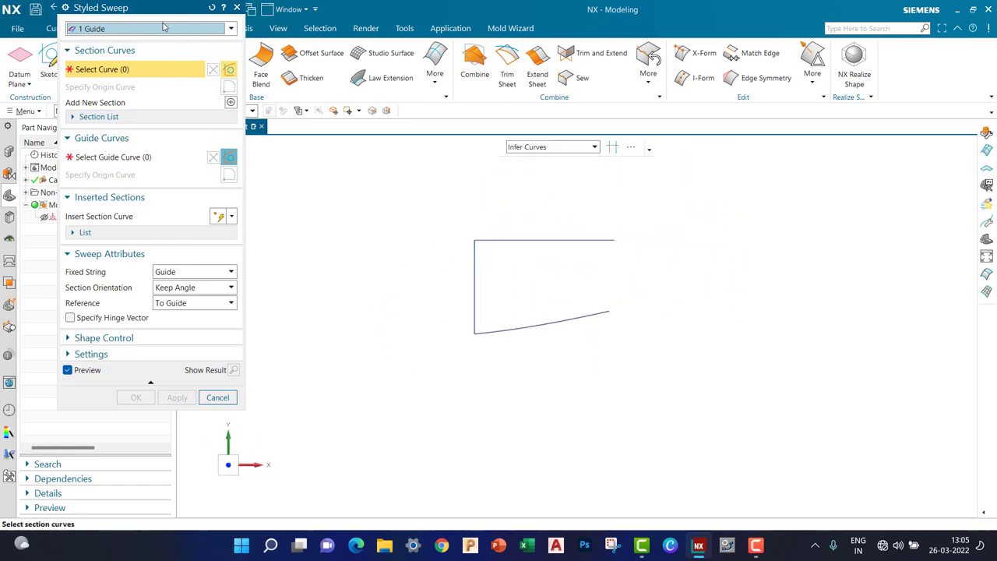
{"action": "left_click", "coordinate": [164, 27]}
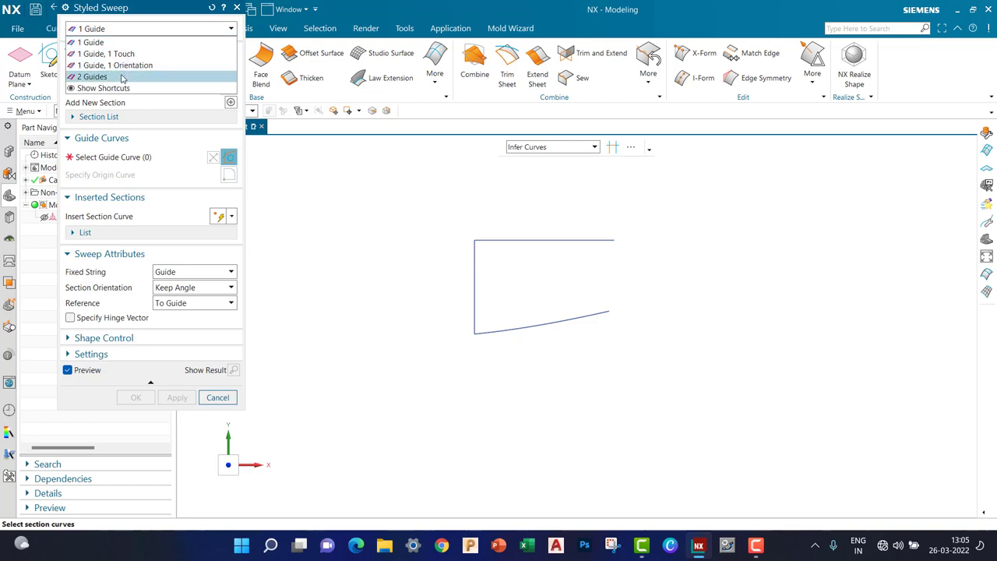
{"action": "left_click", "coordinate": [118, 43]}
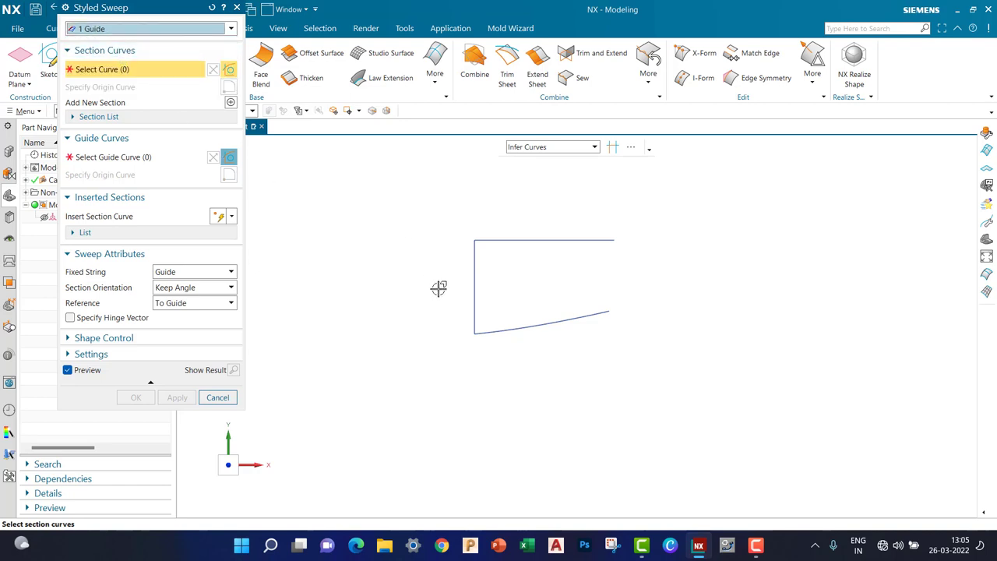
Step: Sweep the vertical section curve along the red guide curve and create the surface
{"action": "middle_click_drag", "start_coordinate": [498, 266], "coordinate": [529, 241]}
{"action": "left_click", "coordinate": [471, 313]}
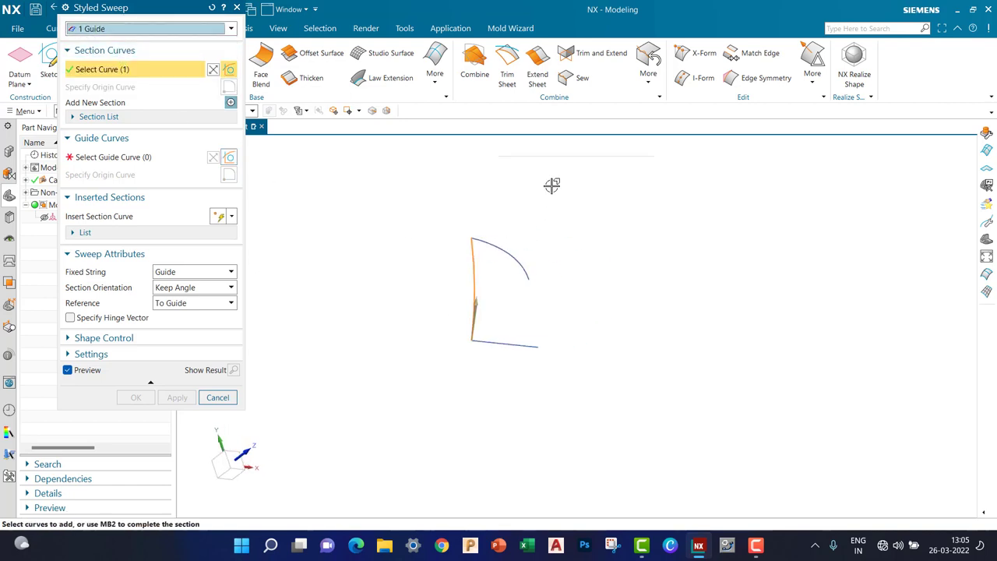
{"action": "left_click", "coordinate": [107, 159]}
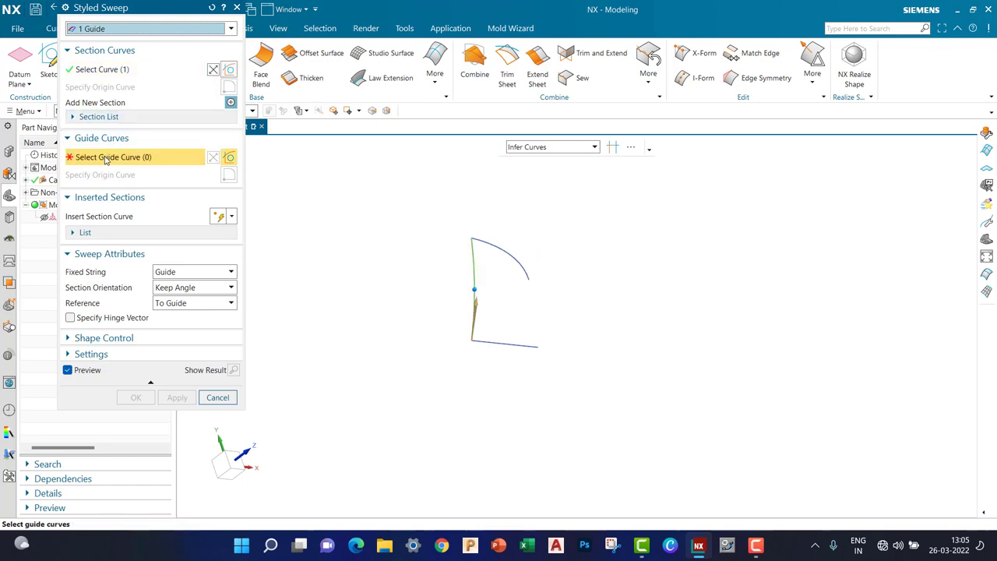
{"action": "left_click", "coordinate": [493, 343]}
{"action": "mouse_move", "coordinate": [752, 334]}
{"action": "middle_mouse_down"}
{"action": "mouse_move", "coordinate": [688, 307]}
{"action": "mouse_move", "coordinate": [710, 274]}
{"action": "middle_mouse_up"}
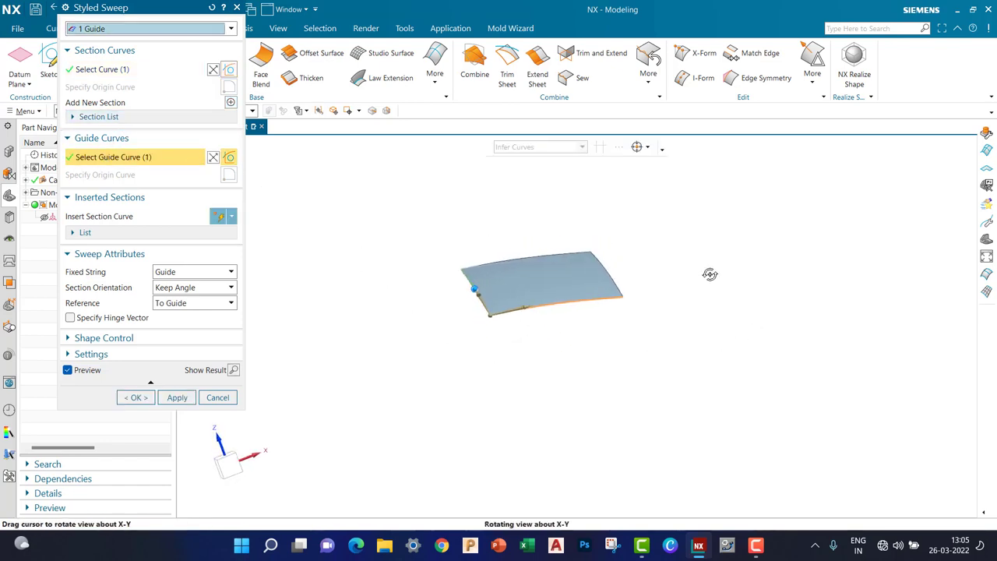
{"action": "key", "text": "ctrl+alt+f"}
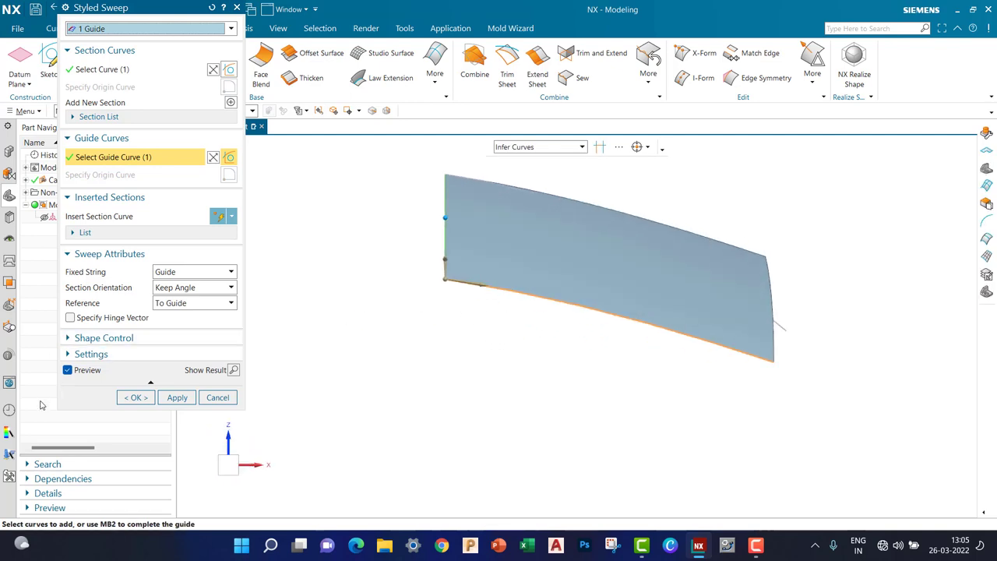
{"action": "left_click", "coordinate": [130, 397]}
Step: Reopen the finished styled sweep surface for editing
{"action": "mouse_move", "coordinate": [556, 298]}
{"action": "middle_mouse_down"}
{"action": "mouse_move", "coordinate": [598, 278]}
{"action": "mouse_move", "coordinate": [562, 311]}
{"action": "middle_mouse_up"}
{"action": "key", "text": "ctrl+alt+f"}
{"action": "double_click", "coordinate": [548, 281]}
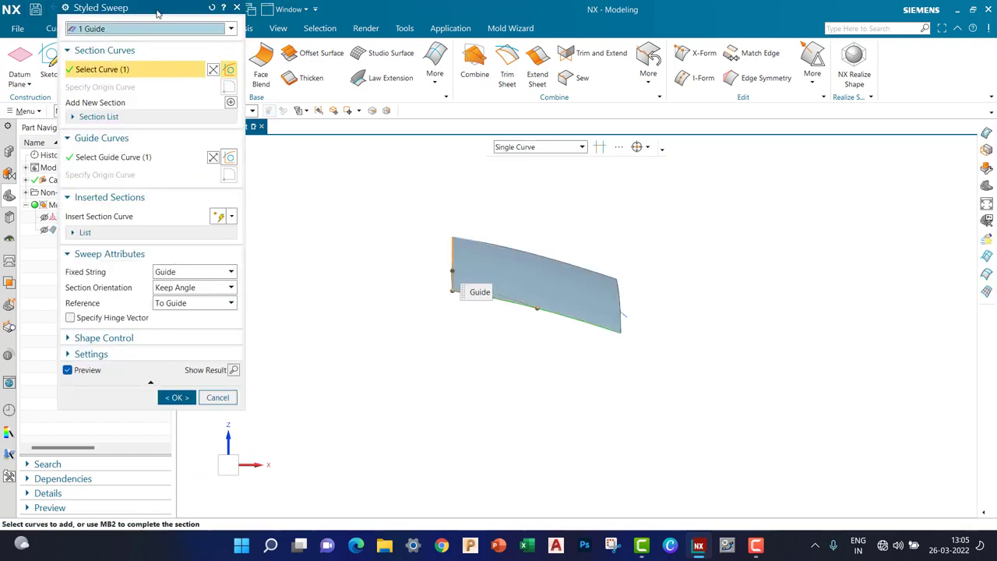
{"action": "left_click_drag", "start_coordinate": [155, 12], "coordinate": [199, 13]}
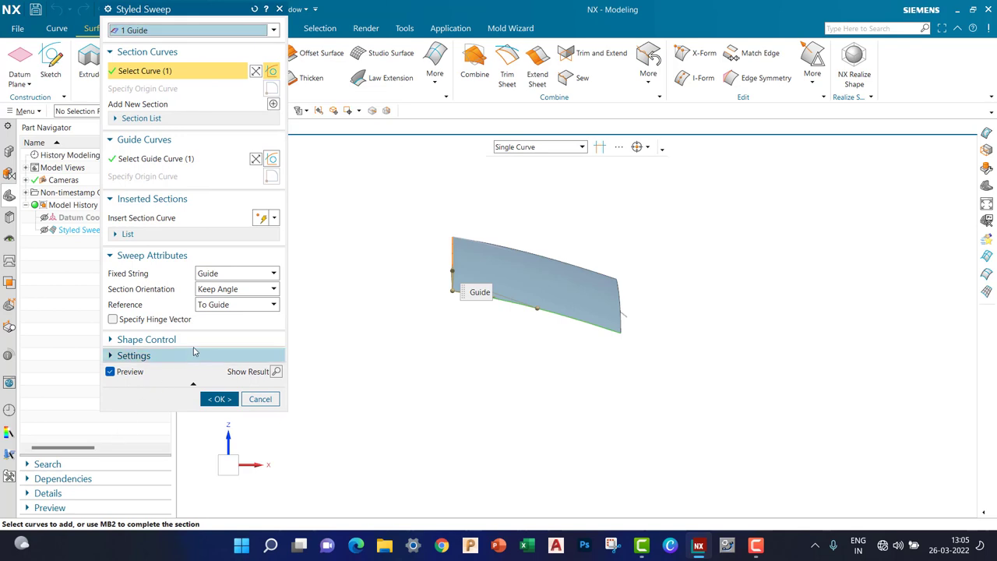
Step: Apply Rotation shape control and twist the section partway along the guide
{"action": "left_click", "coordinate": [194, 341]}
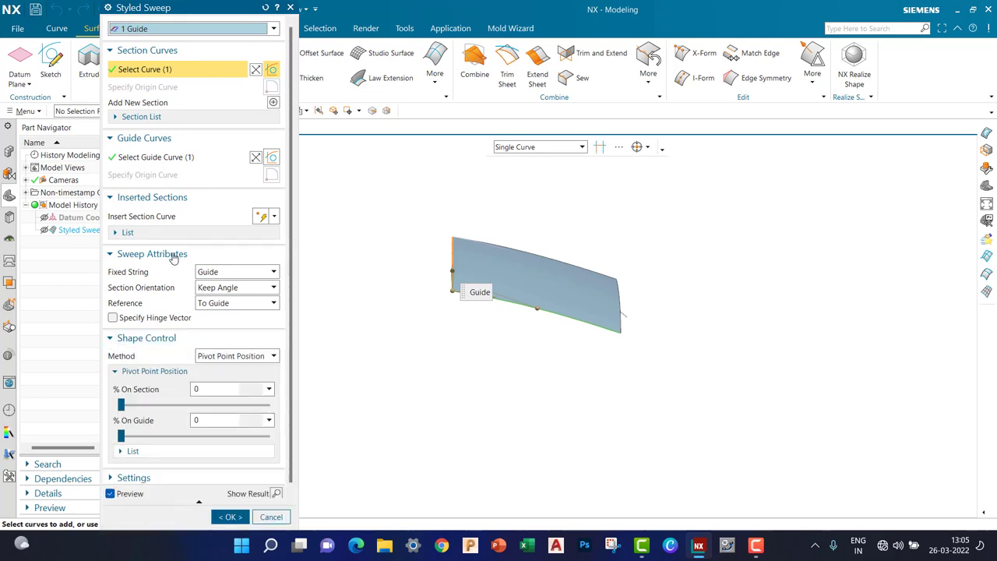
{"action": "left_click", "coordinate": [237, 354]}
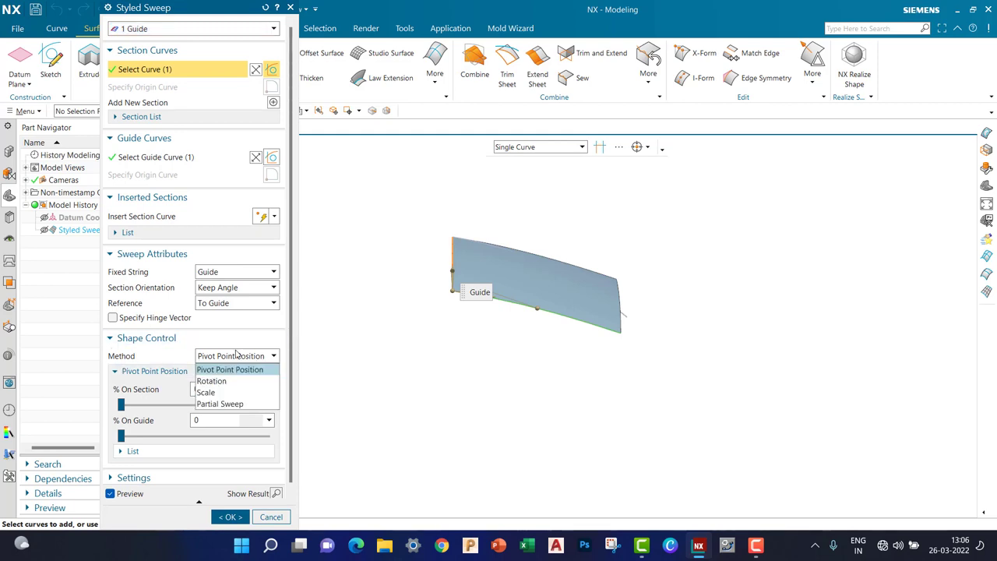
{"action": "left_click", "coordinate": [212, 380]}
{"action": "middle_click_drag", "start_coordinate": [621, 383], "coordinate": [508, 237]}
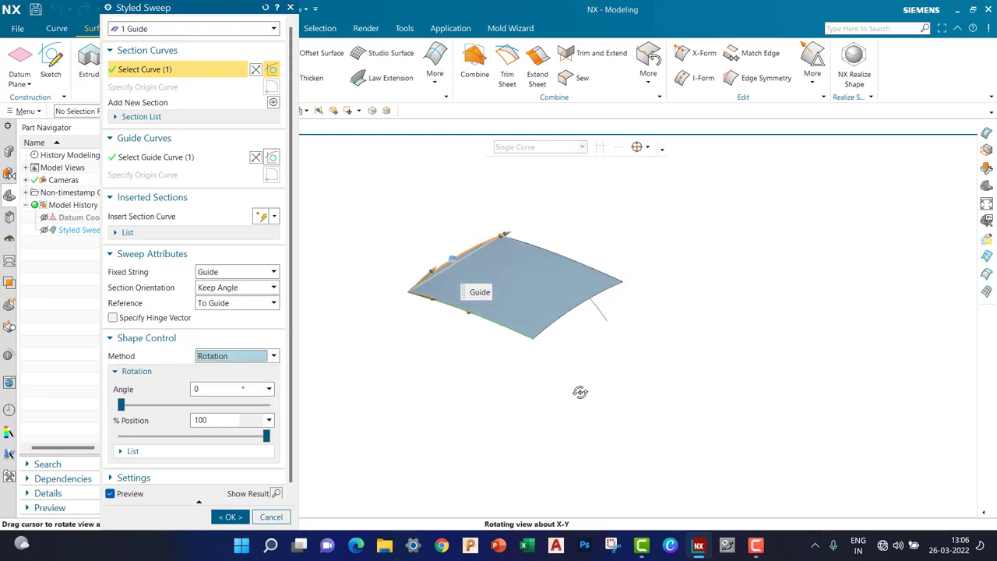
{"action": "left_click_drag", "start_coordinate": [503, 233], "coordinate": [479, 205]}
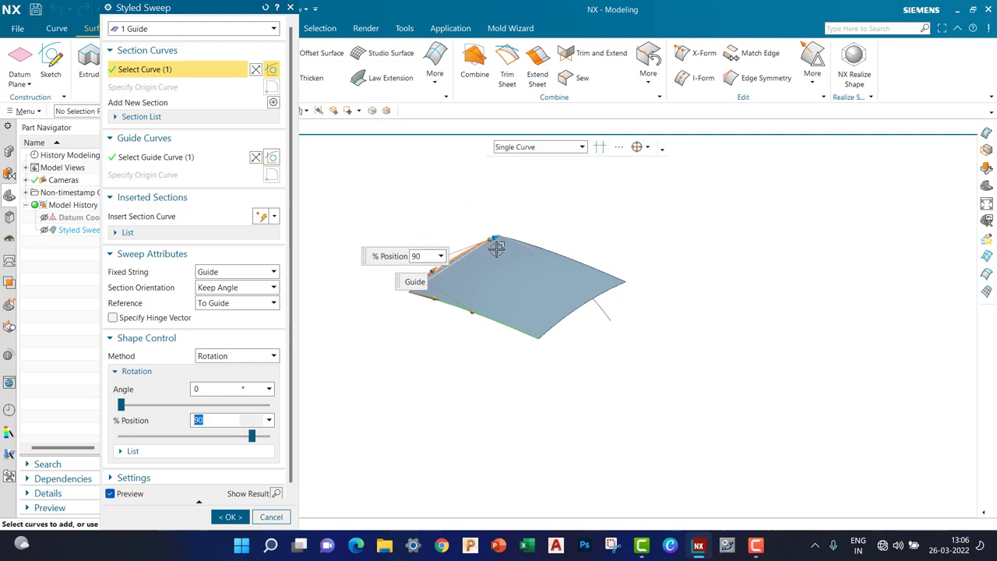
{"action": "scroll", "coordinate": [496, 247], "scroll_direction": "up", "scroll_amount": 1}
{"action": "mouse_move", "coordinate": [491, 228]}
{"action": "left_mouse_down"}
{"action": "mouse_move", "coordinate": [514, 210]}
{"action": "mouse_move", "coordinate": [434, 167]}
{"action": "mouse_move", "coordinate": [519, 209]}
{"action": "mouse_move", "coordinate": [470, 179]}
{"action": "mouse_move", "coordinate": [442, 200]}
{"action": "left_mouse_up"}
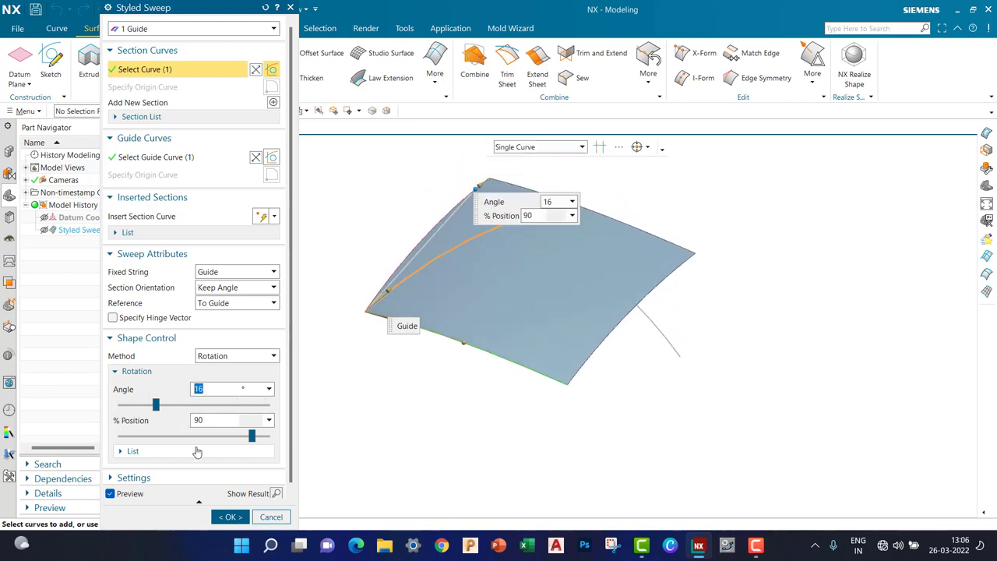
Step: Fine-tune the rotation point and a roughly 16° twist, then switch the method to Scale
{"action": "left_click_drag", "start_coordinate": [251, 436], "coordinate": [195, 436]}
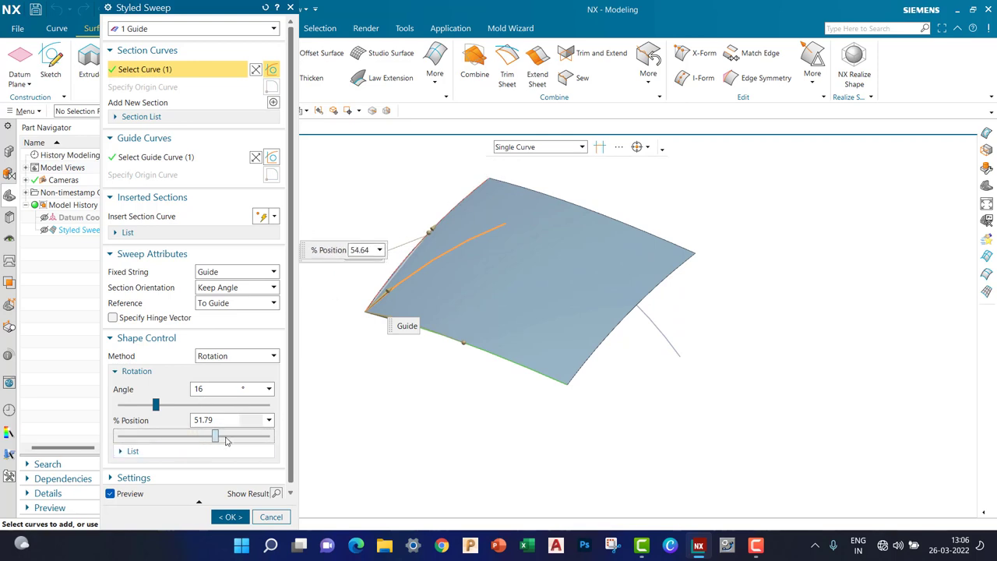
{"action": "left_click_drag", "start_coordinate": [195, 436], "coordinate": [205, 438]}
{"action": "middle_click_drag", "start_coordinate": [554, 314], "coordinate": [647, 295]}
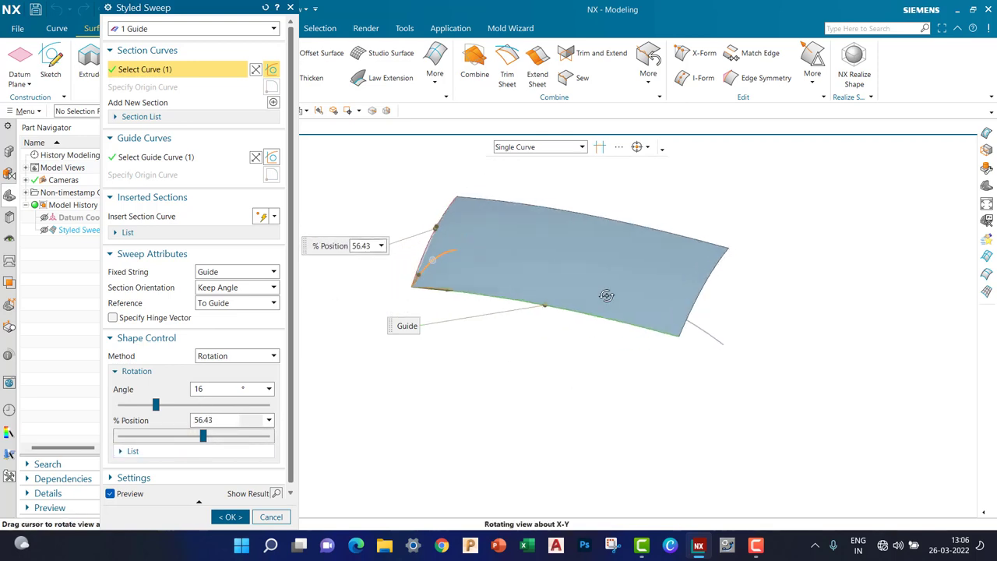
{"action": "left_click_drag", "start_coordinate": [156, 405], "coordinate": [180, 405]}
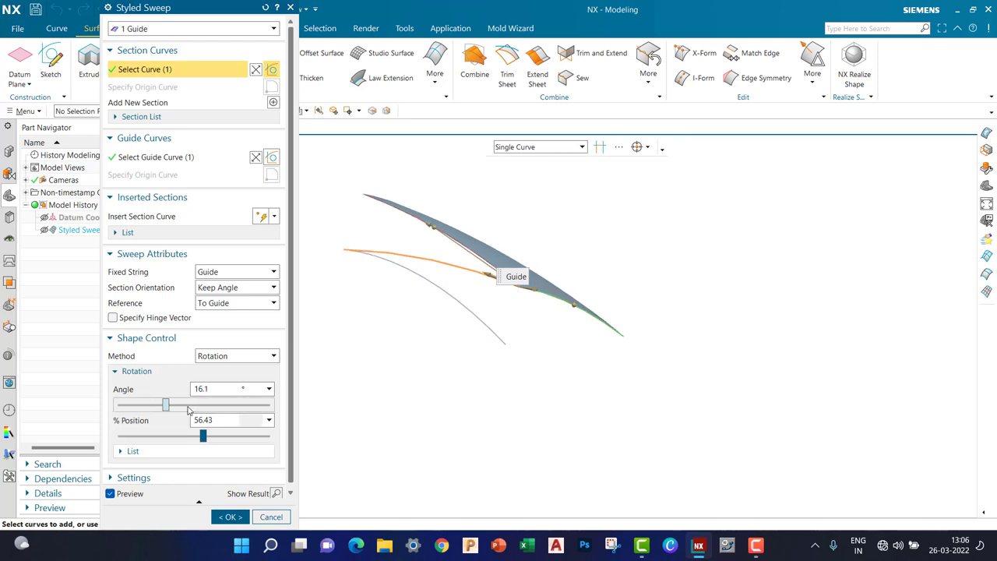
{"action": "left_click", "coordinate": [231, 356]}
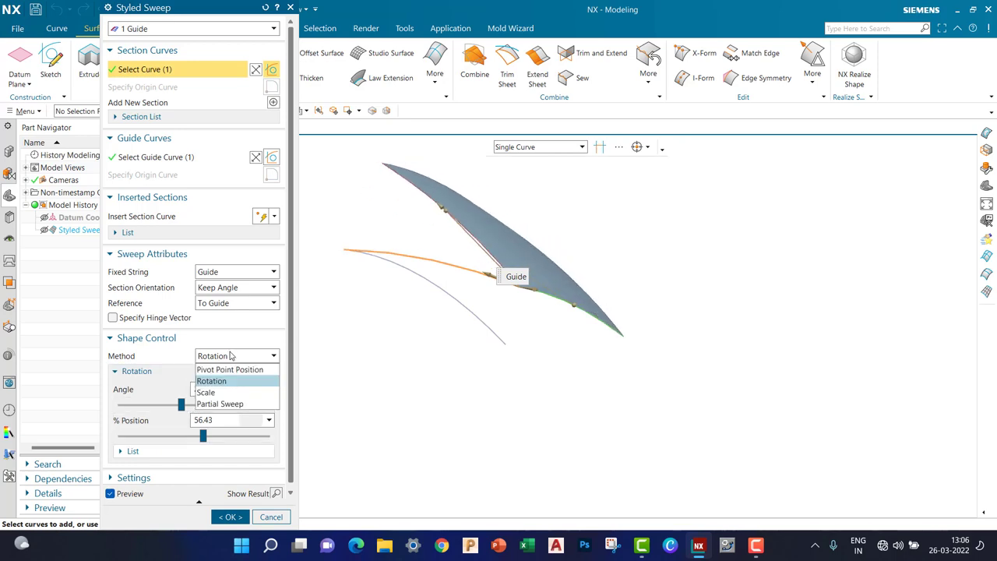
{"action": "left_click", "coordinate": [206, 391]}
Step: Set Scale shape control to value 110, depth 193 at 62.31% along the guide
{"action": "middle_click_drag", "start_coordinate": [598, 377], "coordinate": [556, 399]}
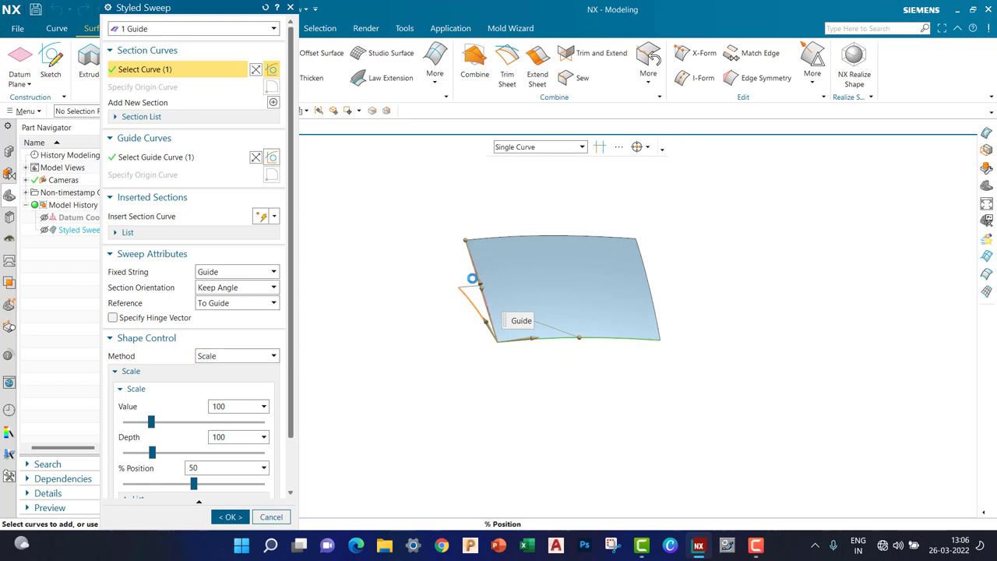
{"action": "left_click_drag", "start_coordinate": [471, 278], "coordinate": [474, 265]}
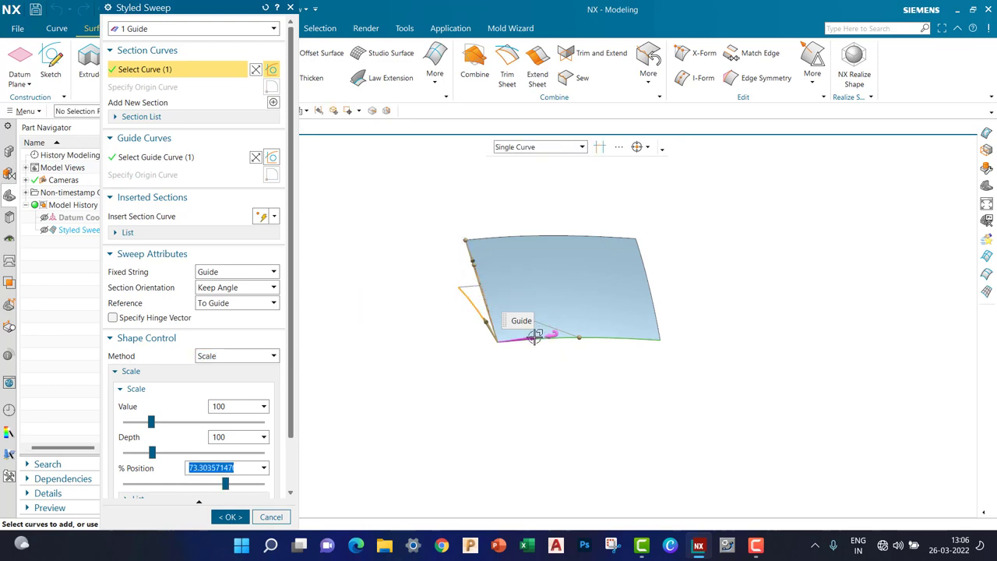
{"action": "scroll", "coordinate": [546, 282], "scroll_direction": "down", "scroll_amount": 1}
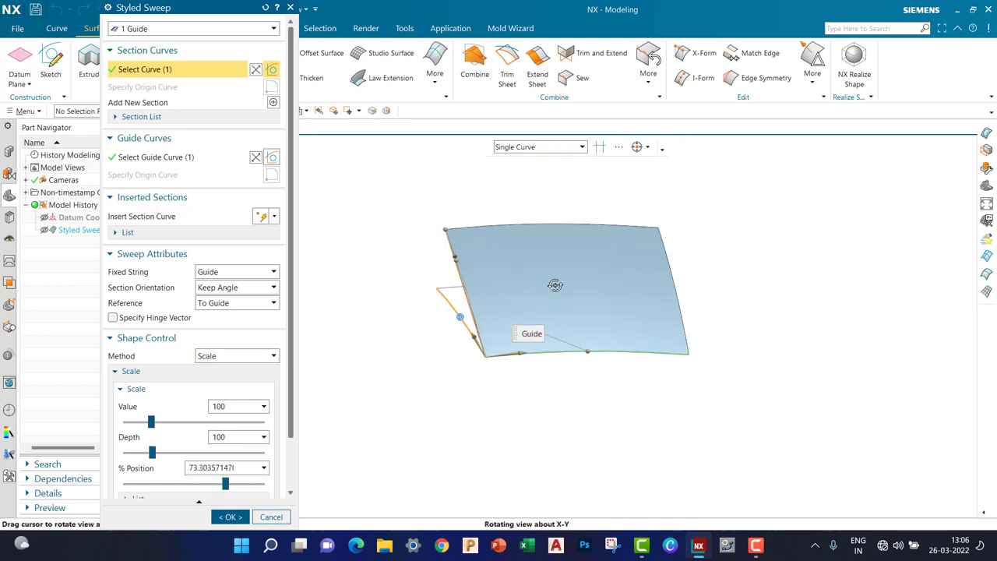
{"action": "middle_click_drag", "start_coordinate": [554, 285], "coordinate": [483, 255]}
{"action": "left_click_drag", "start_coordinate": [469, 276], "coordinate": [496, 239]}
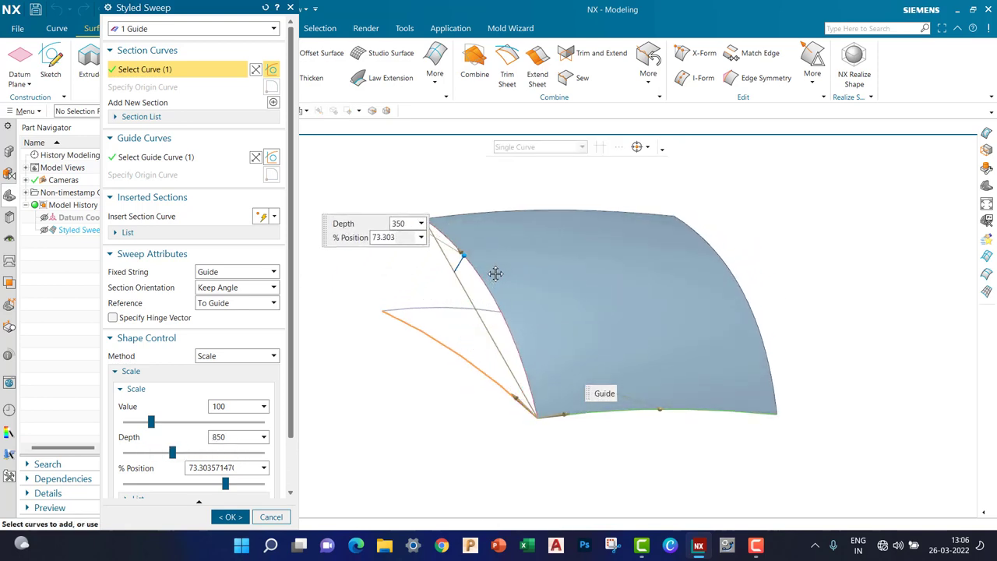
{"action": "mouse_move", "coordinate": [240, 452]}
{"action": "left_mouse_down"}
{"action": "mouse_move", "coordinate": [152, 452]}
{"action": "mouse_move", "coordinate": [184, 423]}
{"action": "left_mouse_up"}
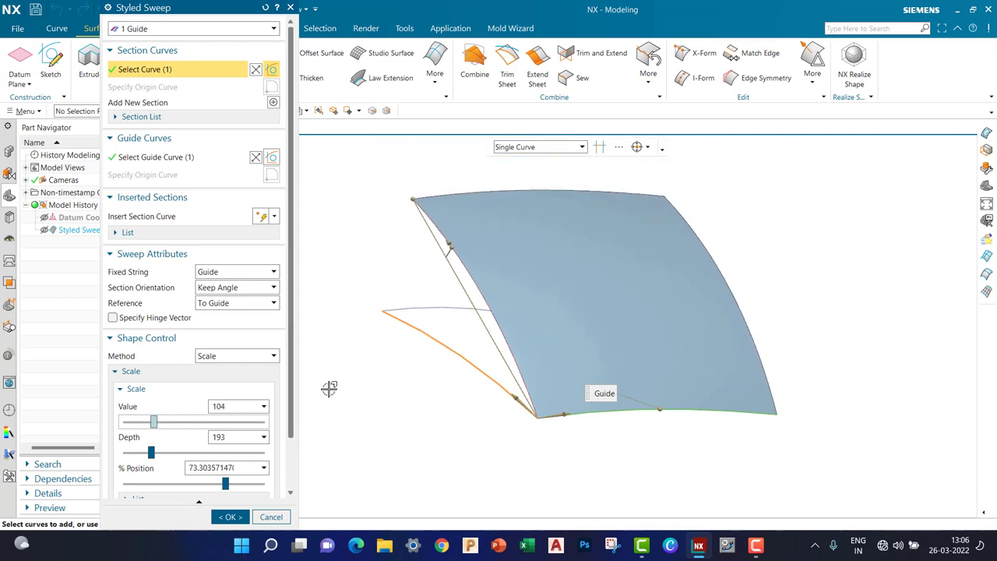
{"action": "left_click_drag", "start_coordinate": [183, 423], "coordinate": [153, 422]}
{"action": "scroll", "coordinate": [213, 442], "scroll_direction": "down", "scroll_amount": 1}
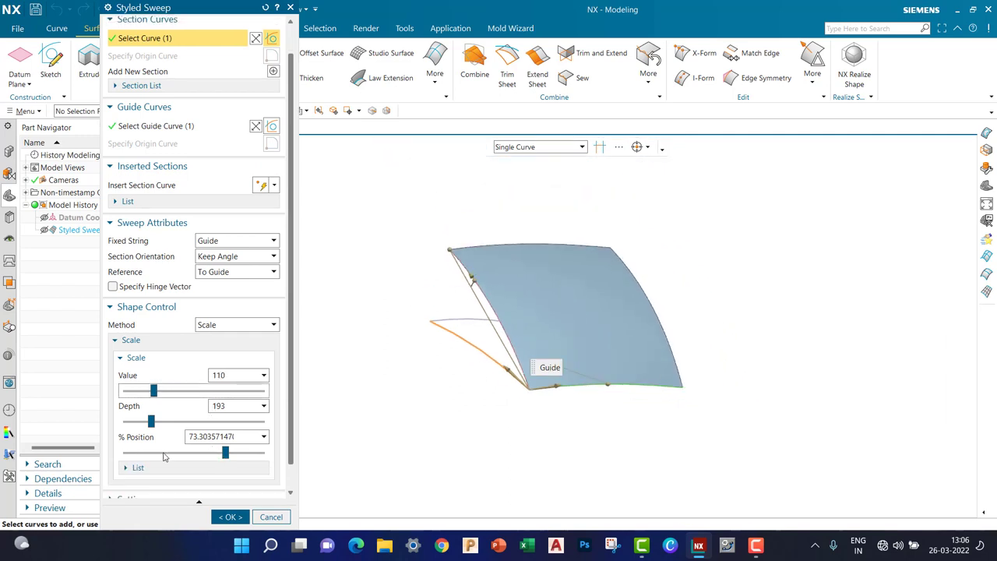
{"action": "mouse_move", "coordinate": [226, 456]}
{"action": "left_mouse_down"}
{"action": "mouse_move", "coordinate": [184, 455]}
{"action": "mouse_move", "coordinate": [245, 456]}
{"action": "mouse_move", "coordinate": [201, 456]}
{"action": "mouse_move", "coordinate": [210, 455]}
{"action": "left_mouse_up"}
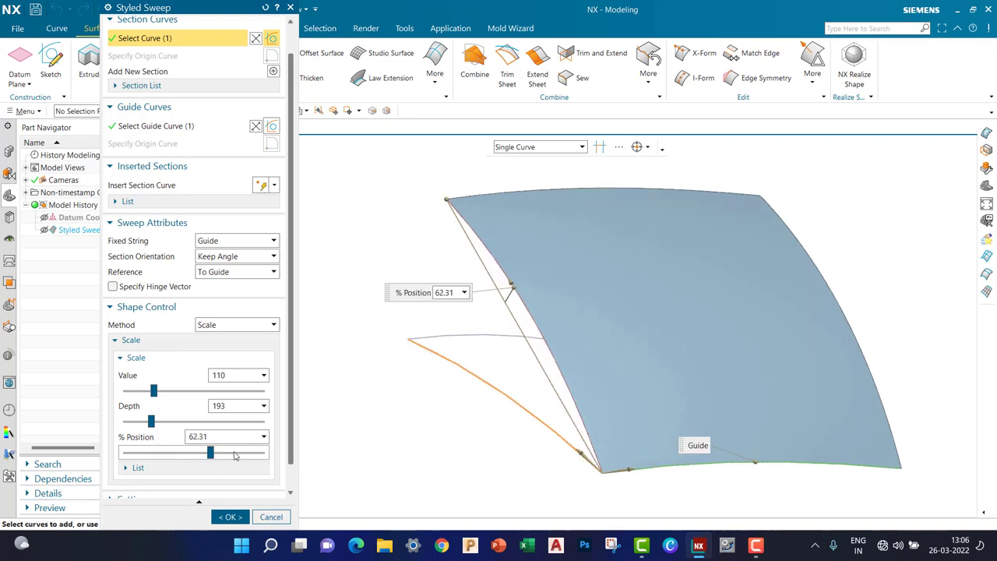
{"action": "left_click", "coordinate": [235, 326]}
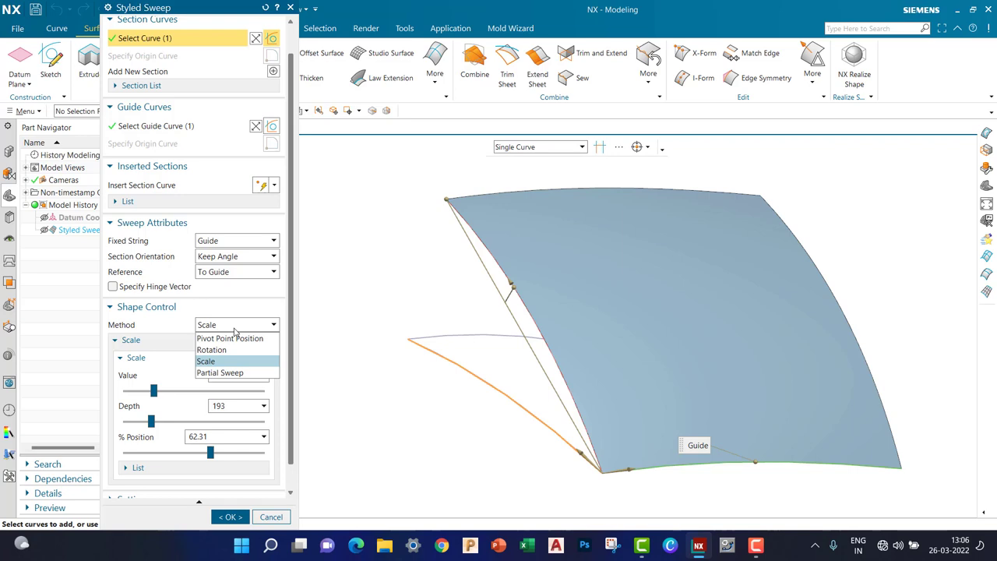
Step: Apply Partial Sweep trimmed to U 12–66 and V 12–85 and accept the surface
{"action": "left_click", "coordinate": [221, 373]}
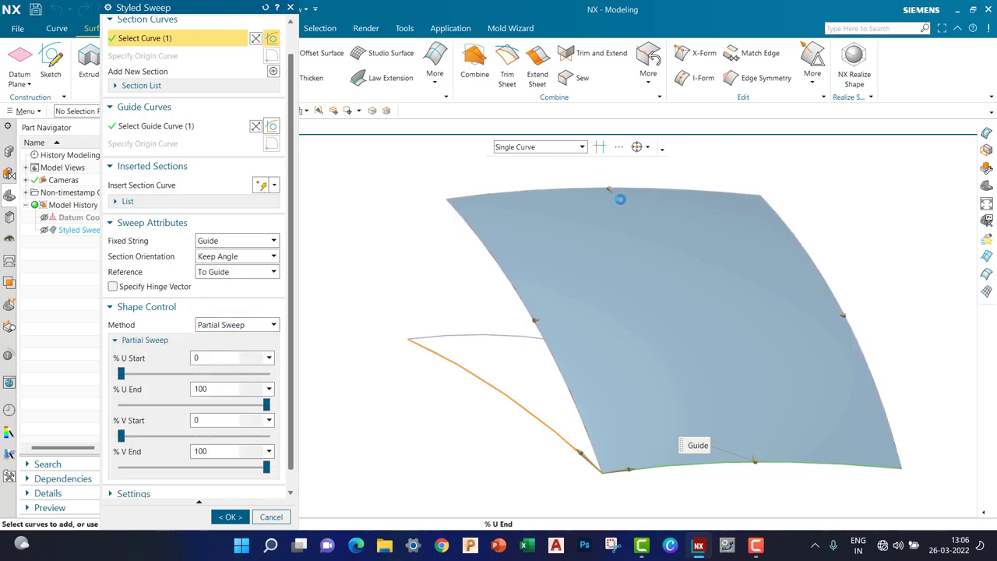
{"action": "left_click_drag", "start_coordinate": [620, 200], "coordinate": [669, 267]}
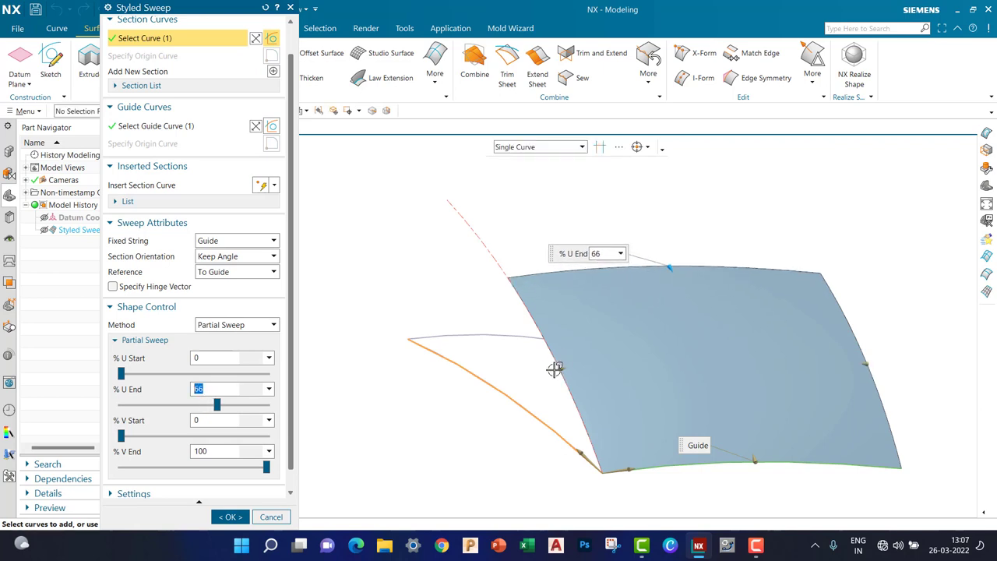
{"action": "mouse_move", "coordinate": [553, 369]}
{"action": "left_mouse_down"}
{"action": "mouse_move", "coordinate": [867, 372]}
{"action": "mouse_move", "coordinate": [827, 358]}
{"action": "left_mouse_up"}
{"action": "left_click_drag", "start_coordinate": [767, 357], "coordinate": [600, 375]}
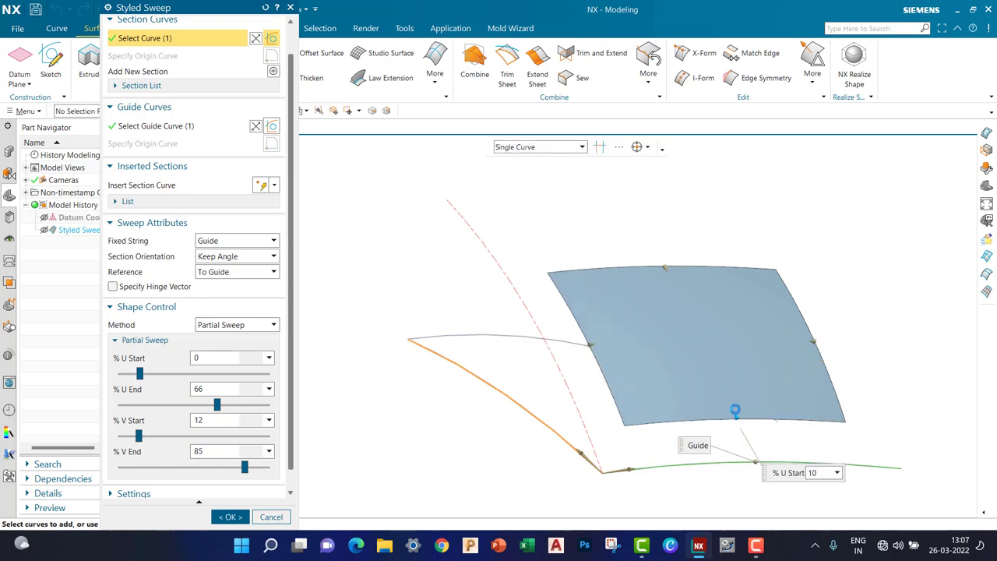
{"action": "left_click_drag", "start_coordinate": [751, 461], "coordinate": [739, 468]}
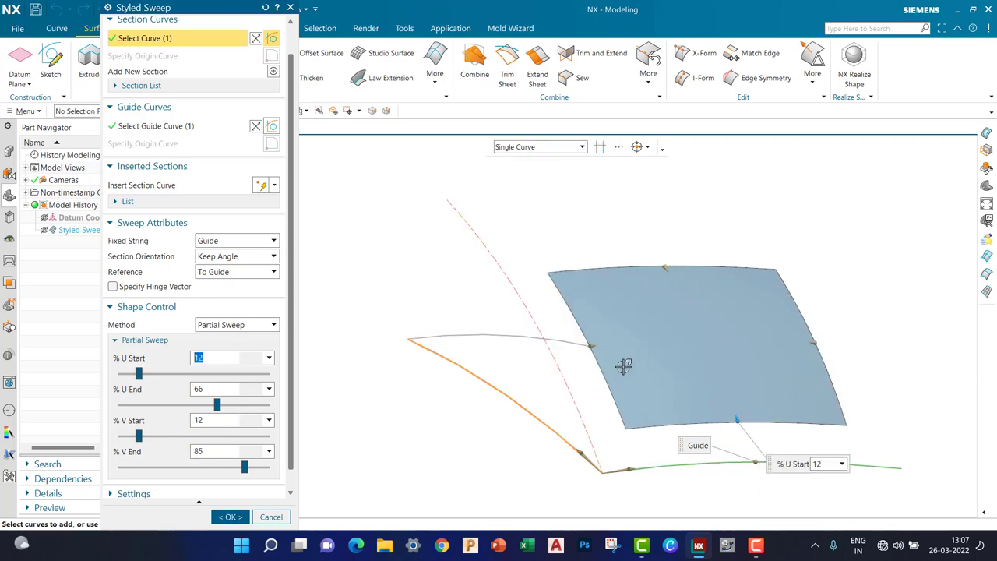
{"action": "mouse_move", "coordinate": [625, 366]}
{"action": "middle_mouse_down"}
{"action": "mouse_move", "coordinate": [698, 320]}
{"action": "mouse_move", "coordinate": [634, 443]}
{"action": "middle_mouse_up"}
{"action": "left_click", "coordinate": [230, 516]}
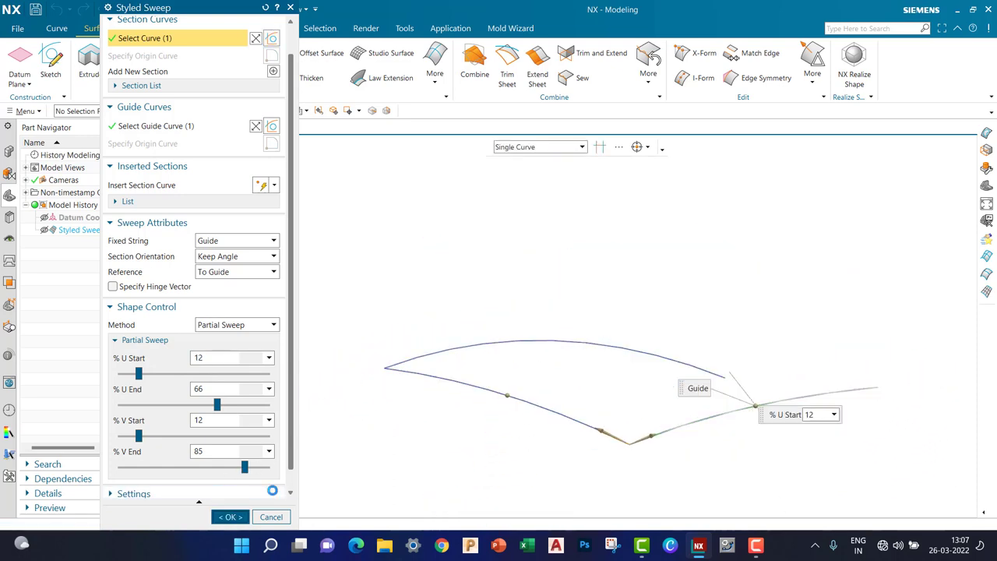
Step: Delete Styled Sweep (8) from the Part Navigator and start a new Styled Sweep
{"action": "mouse_move", "coordinate": [341, 294]}
{"action": "middle_mouse_down"}
{"action": "mouse_move", "coordinate": [585, 316]}
{"action": "mouse_move", "coordinate": [544, 393]}
{"action": "mouse_move", "coordinate": [601, 356]}
{"action": "mouse_move", "coordinate": [570, 317]}
{"action": "middle_mouse_up"}
{"action": "left_click", "coordinate": [100, 231]}
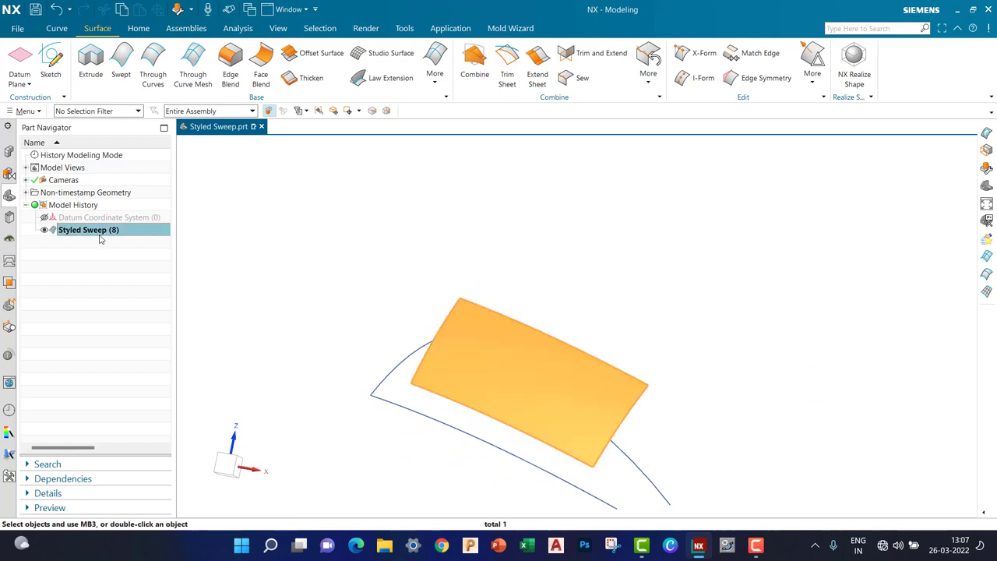
{"action": "key", "text": "Delete"}
{"action": "mouse_move", "coordinate": [340, 258]}
{"action": "middle_mouse_down"}
{"action": "mouse_move", "coordinate": [470, 238]}
{"action": "mouse_move", "coordinate": [452, 251]}
{"action": "middle_mouse_up"}
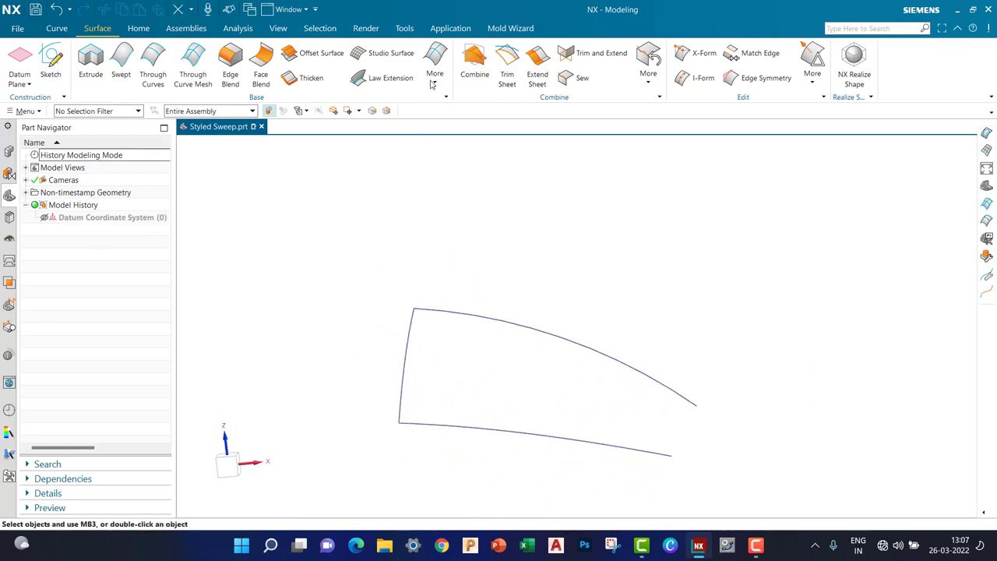
{"action": "left_click", "coordinate": [435, 66]}
{"action": "left_click", "coordinate": [441, 165]}
Step: Set type to 1 Guide, 1 Touch; pick left arc section, lower spline guide, top touch curve
{"action": "left_click", "coordinate": [190, 29]}
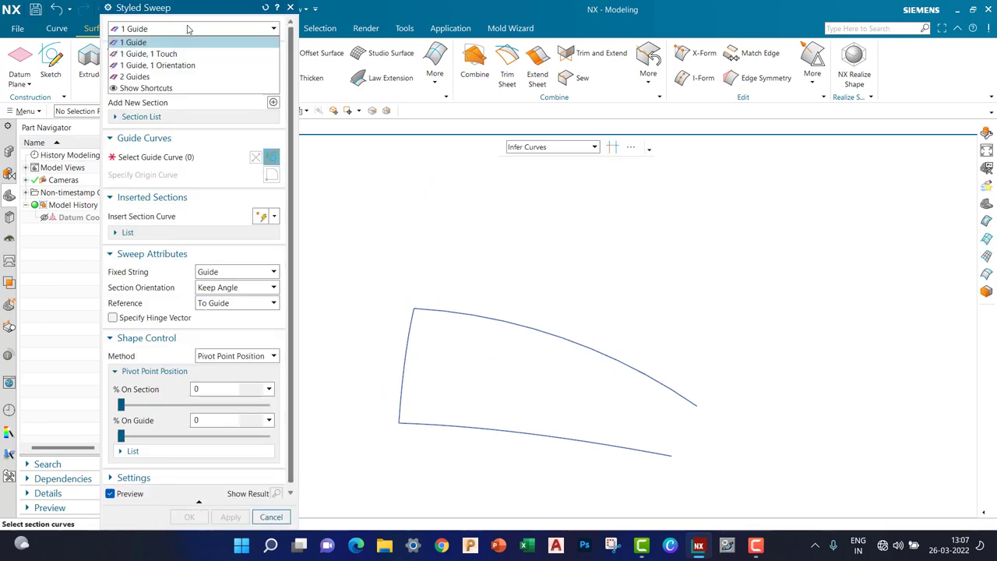
{"action": "left_click", "coordinate": [153, 55]}
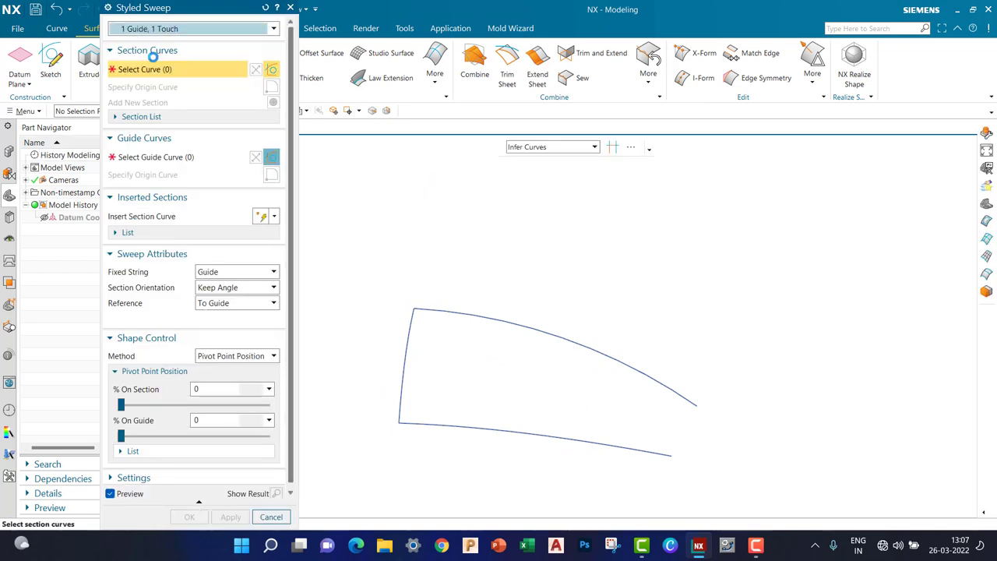
{"action": "scroll", "coordinate": [577, 220], "scroll_direction": "down", "scroll_amount": 2}
{"action": "left_click", "coordinate": [465, 337]}
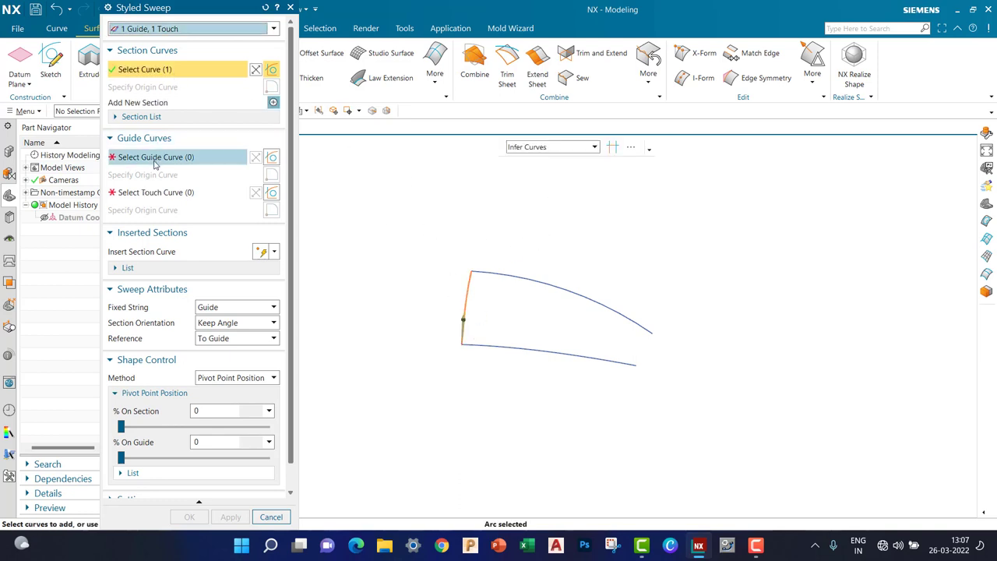
{"action": "left_click", "coordinate": [166, 157]}
{"action": "left_click", "coordinate": [497, 345]}
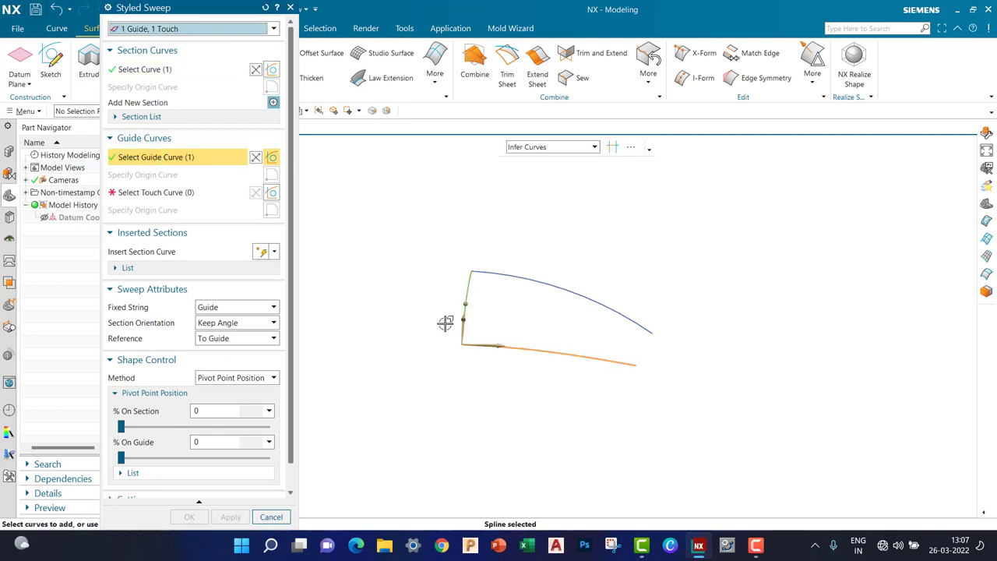
{"action": "left_click", "coordinate": [166, 193]}
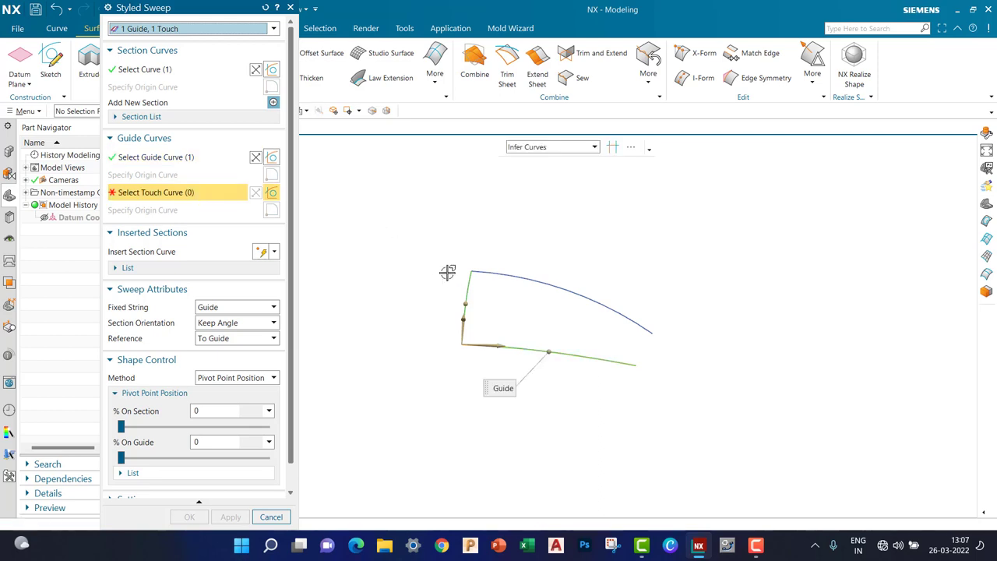
{"action": "left_click", "coordinate": [504, 269]}
Step: Inspect the preview and create the one-guide, one-touch styled sweep
{"action": "mouse_move", "coordinate": [592, 260]}
{"action": "middle_mouse_down"}
{"action": "mouse_move", "coordinate": [666, 255]}
{"action": "mouse_move", "coordinate": [645, 254]}
{"action": "middle_mouse_up"}
{"action": "scroll", "coordinate": [421, 327], "scroll_direction": "up", "scroll_amount": 2}
{"action": "scroll", "coordinate": [442, 276], "scroll_direction": "up", "scroll_amount": 3}
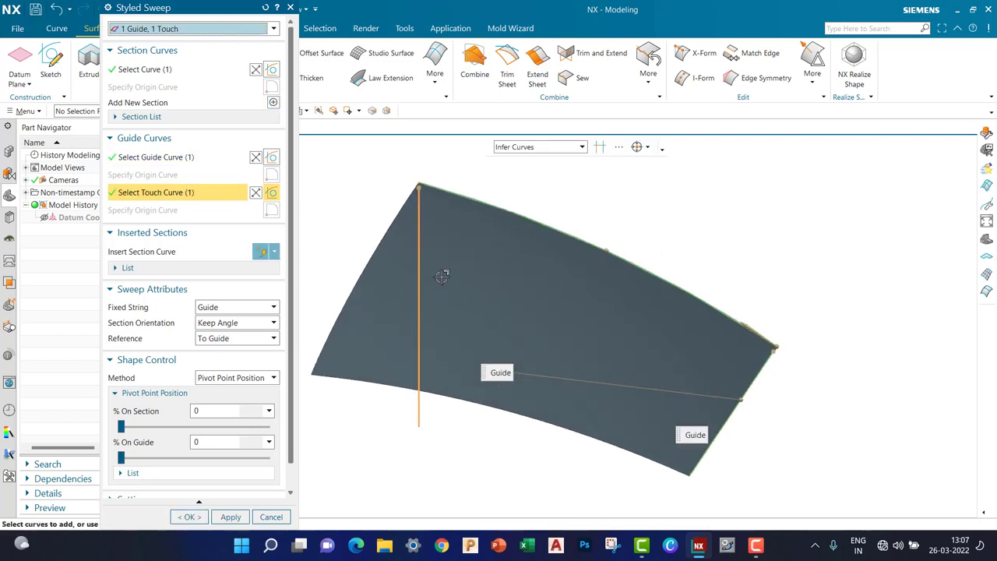
{"action": "mouse_move", "coordinate": [442, 276]}
{"action": "middle_mouse_down"}
{"action": "mouse_move", "coordinate": [494, 309]}
{"action": "mouse_move", "coordinate": [460, 347]}
{"action": "mouse_move", "coordinate": [743, 324]}
{"action": "mouse_move", "coordinate": [843, 200]}
{"action": "mouse_move", "coordinate": [771, 330]}
{"action": "mouse_move", "coordinate": [763, 278]}
{"action": "mouse_move", "coordinate": [803, 270]}
{"action": "mouse_move", "coordinate": [730, 192]}
{"action": "mouse_move", "coordinate": [454, 329]}
{"action": "mouse_move", "coordinate": [623, 324]}
{"action": "mouse_move", "coordinate": [424, 308]}
{"action": "middle_mouse_up"}
{"action": "middle_click", "coordinate": [649, 311]}
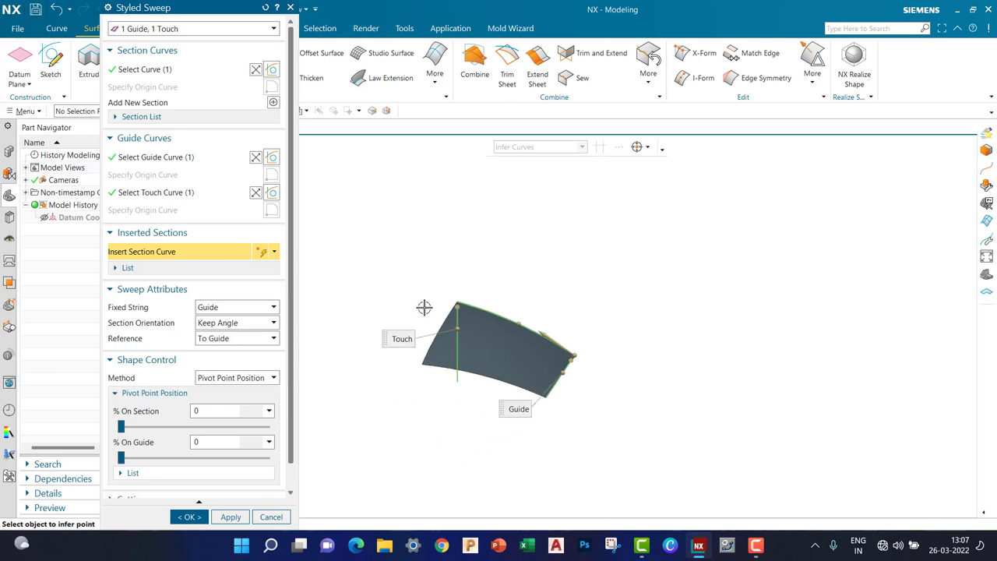
{"action": "middle_click", "coordinate": [423, 308]}
Step: Undo to remove the newly created styled sweep
{"action": "scroll", "coordinate": [433, 314], "scroll_direction": "down", "scroll_amount": 3}
{"action": "mouse_move", "coordinate": [470, 350]}
{"action": "middle_mouse_down"}
{"action": "mouse_move", "coordinate": [562, 273]}
{"action": "mouse_move", "coordinate": [534, 285]}
{"action": "mouse_move", "coordinate": [494, 336]}
{"action": "mouse_move", "coordinate": [675, 317]}
{"action": "mouse_move", "coordinate": [397, 296]}
{"action": "mouse_move", "coordinate": [507, 303]}
{"action": "mouse_move", "coordinate": [490, 324]}
{"action": "mouse_move", "coordinate": [651, 343]}
{"action": "mouse_move", "coordinate": [546, 314]}
{"action": "middle_mouse_up"}
{"action": "scroll", "coordinate": [477, 301], "scroll_direction": "down", "scroll_amount": 2}
{"action": "scroll", "coordinate": [443, 219], "scroll_direction": "up", "scroll_amount": 2}
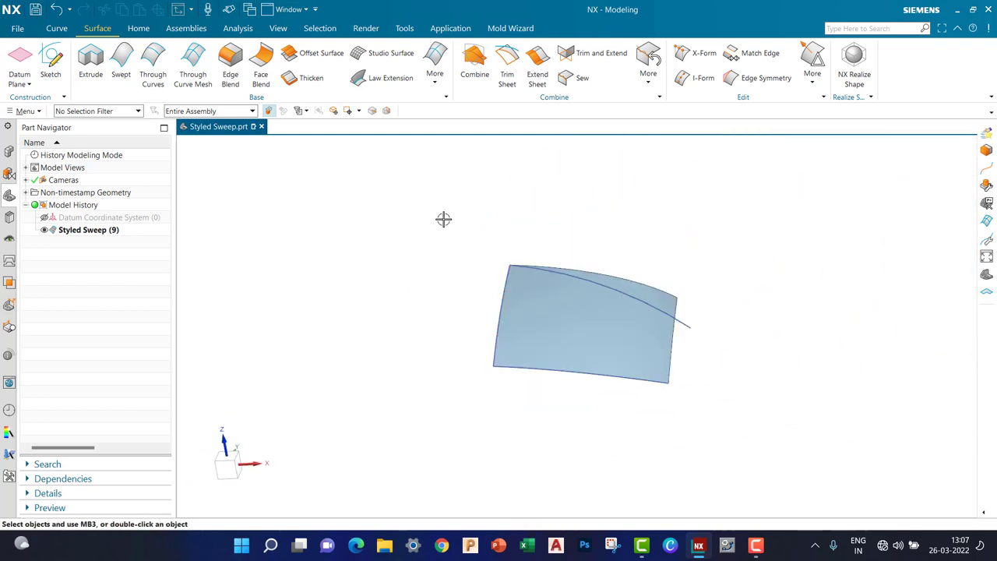
{"action": "key", "text": "ctrl+z"}
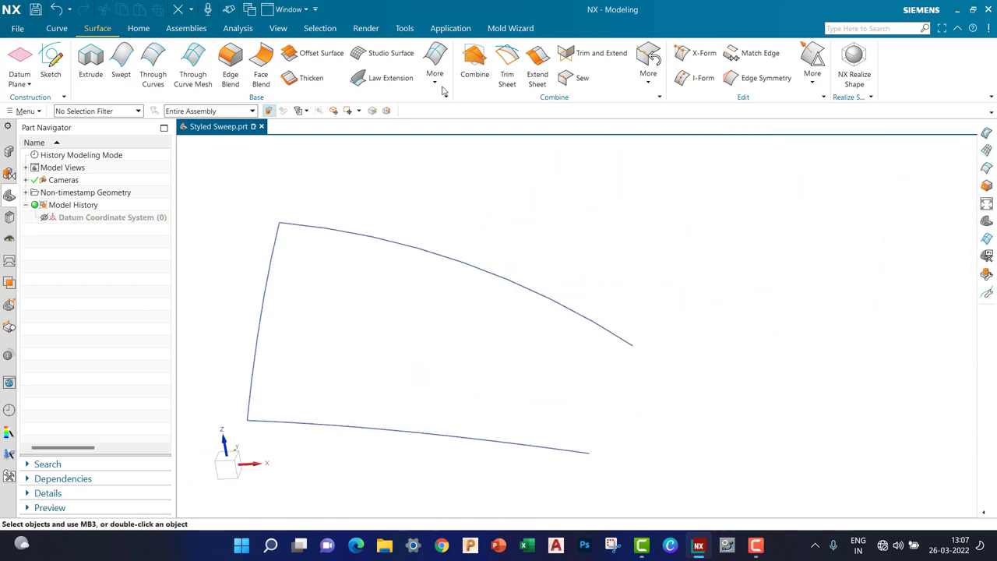
Step: Start a new Styled Sweep with type 1 Guide, 1 Orientation
{"action": "left_click", "coordinate": [440, 74]}
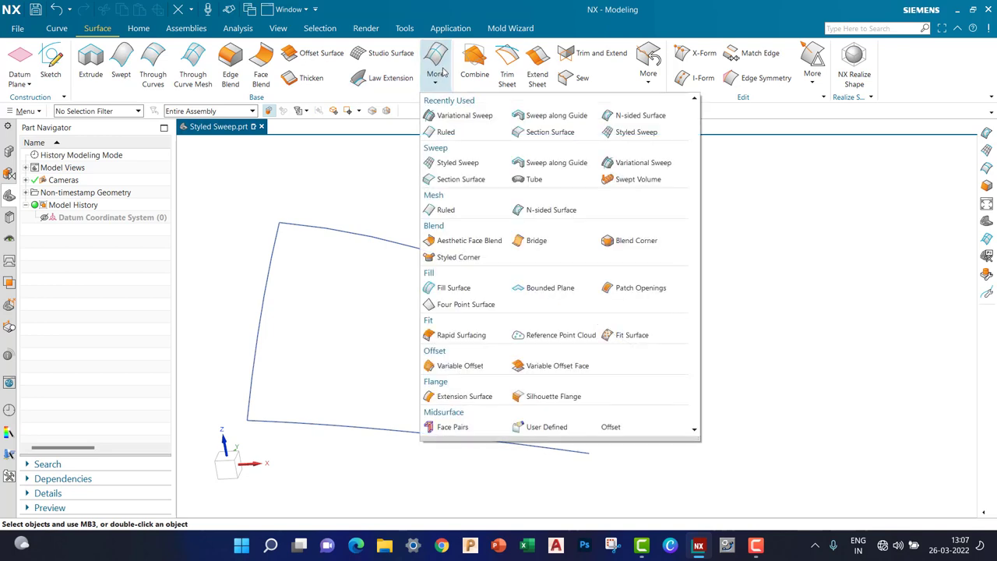
{"action": "left_click", "coordinate": [458, 162]}
{"action": "left_click", "coordinate": [162, 30]}
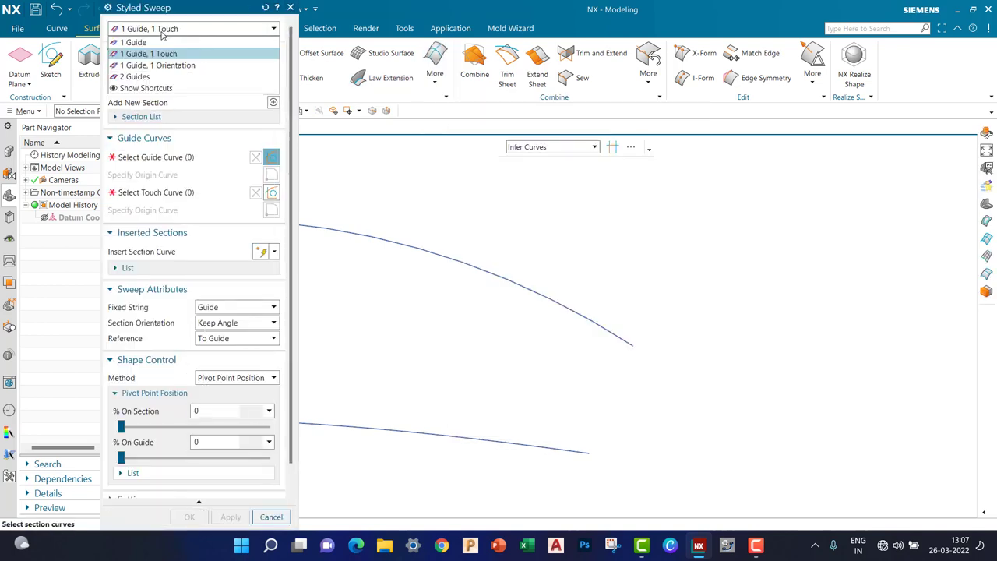
{"action": "left_click", "coordinate": [154, 70]}
{"action": "scroll", "coordinate": [644, 245], "scroll_direction": "down", "scroll_amount": 2}
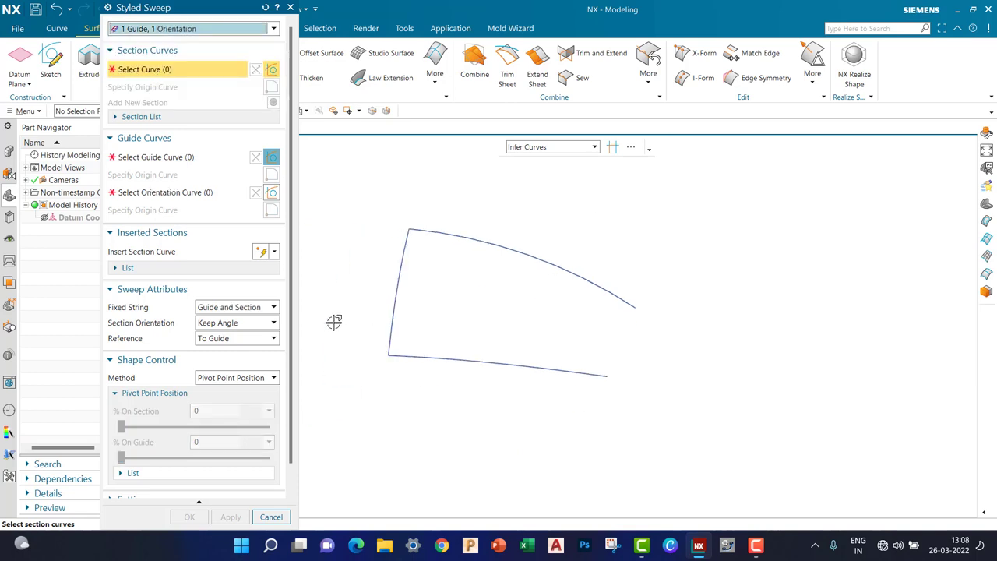
Step: Pick the left arc as section, bottom curve as guide and top curve as orientation
{"action": "left_click", "coordinate": [388, 341]}
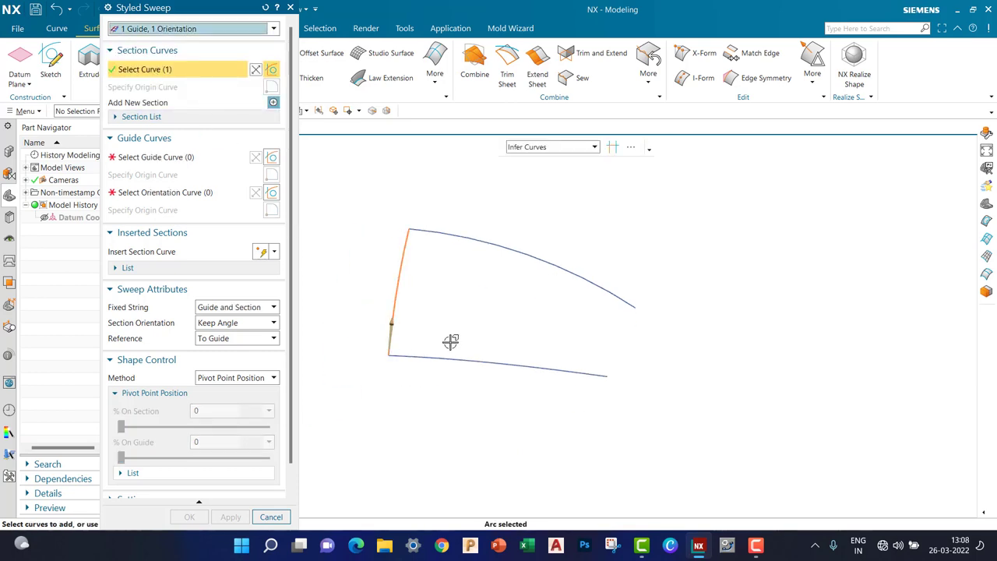
{"action": "middle_click", "coordinate": [494, 347]}
{"action": "middle_click", "coordinate": [493, 347]}
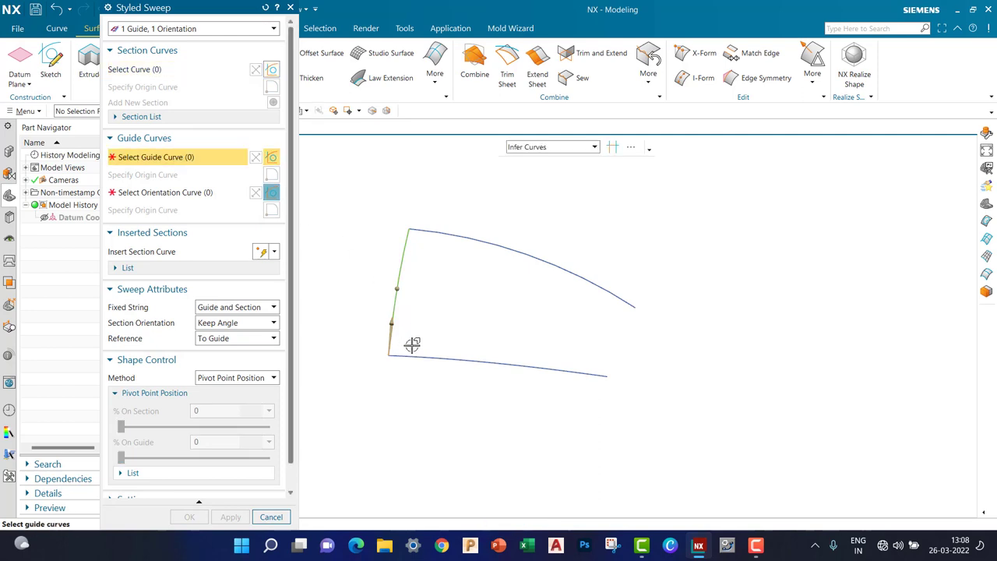
{"action": "left_click", "coordinate": [496, 364]}
{"action": "left_click", "coordinate": [168, 192]}
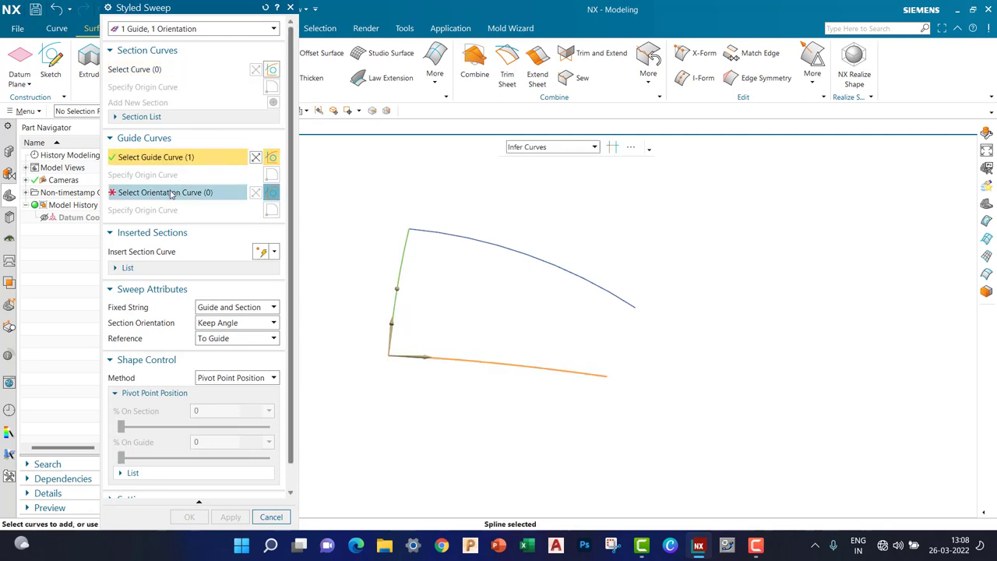
{"action": "left_click", "coordinate": [475, 237]}
{"action": "middle_click_drag", "start_coordinate": [576, 251], "coordinate": [583, 226]}
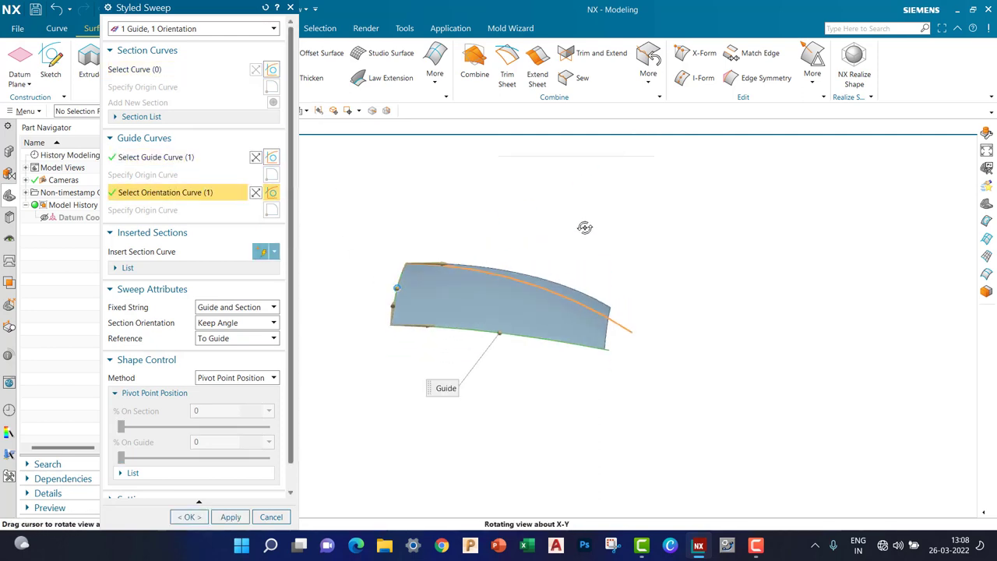
{"action": "left_click", "coordinate": [226, 380]}
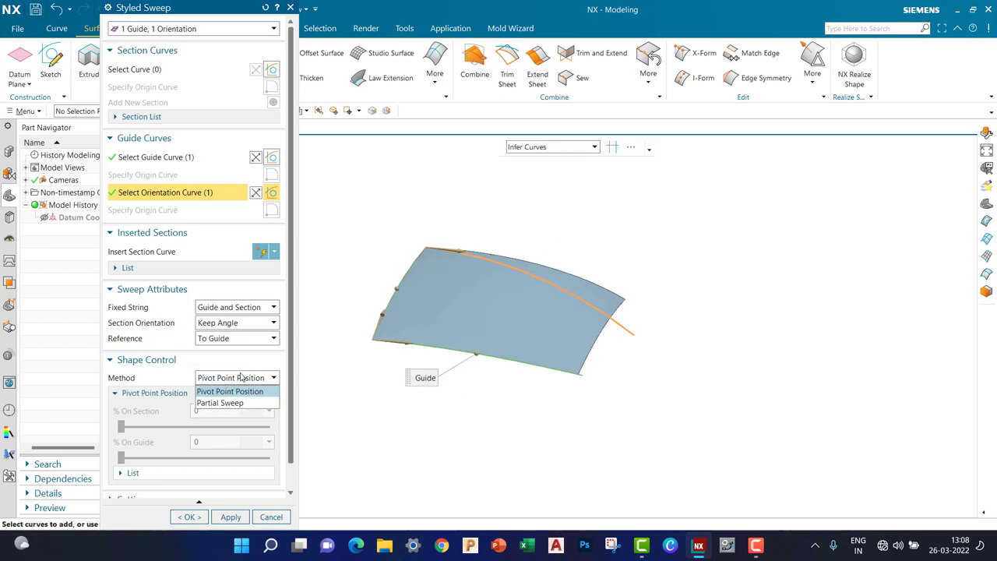
Step: Switch to Partial Sweep and trim to U 17.86–80.71 with V start 13.57
{"action": "left_click", "coordinate": [229, 381]}
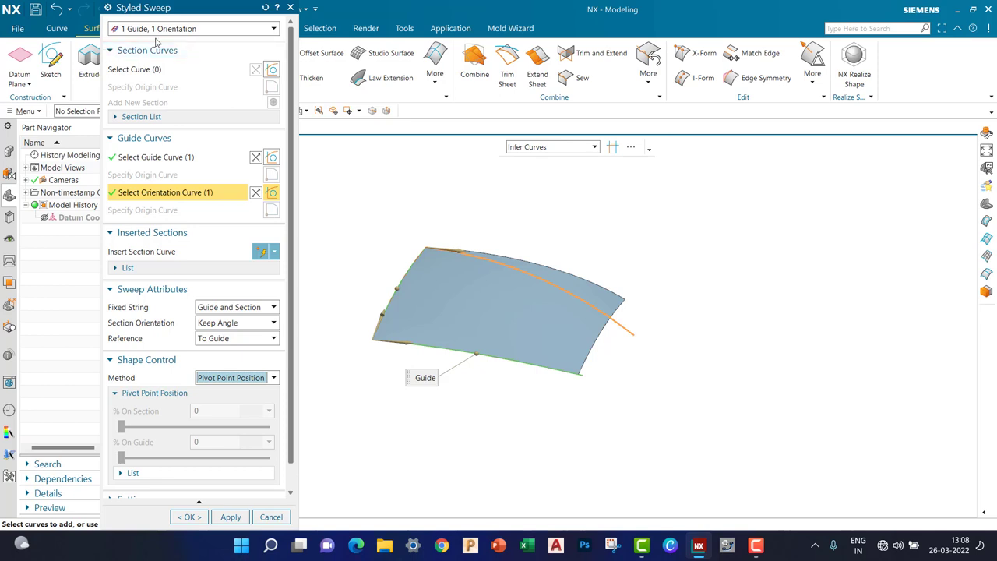
{"action": "left_click", "coordinate": [238, 380]}
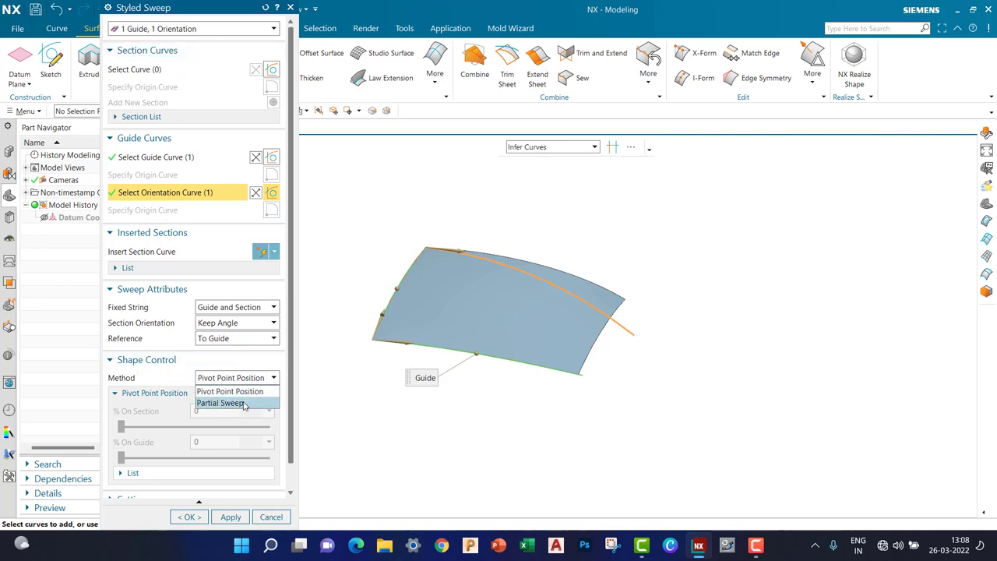
{"action": "left_click", "coordinate": [244, 404]}
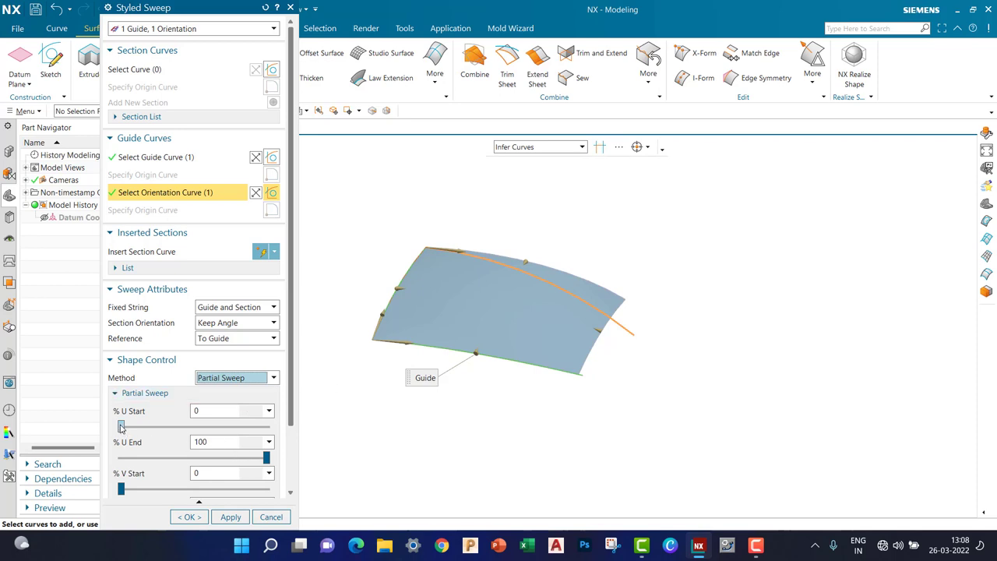
{"action": "mouse_move", "coordinate": [121, 427]}
{"action": "left_mouse_down"}
{"action": "mouse_move", "coordinate": [178, 429]}
{"action": "mouse_move", "coordinate": [146, 432]}
{"action": "left_mouse_up"}
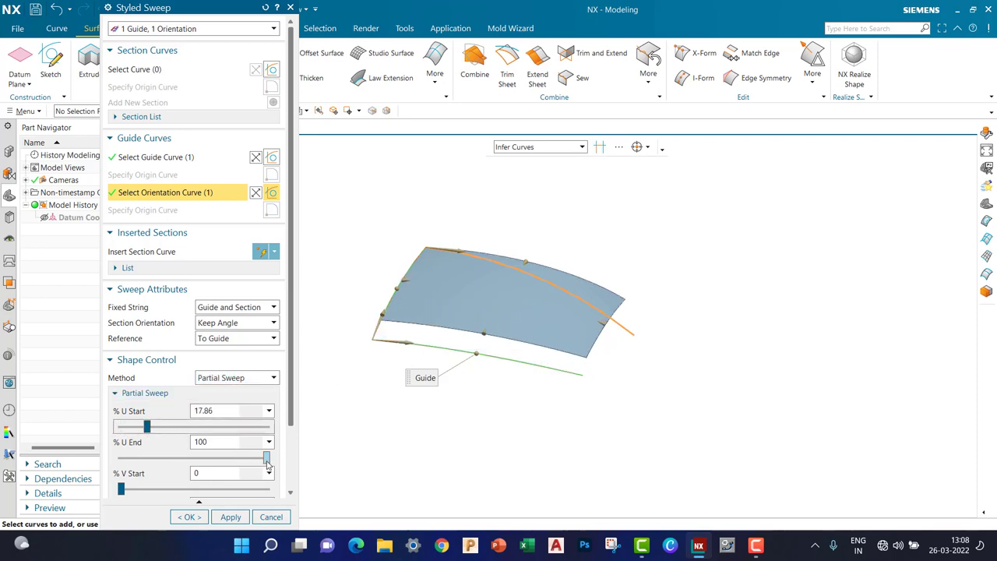
{"action": "mouse_move", "coordinate": [266, 461]}
{"action": "left_mouse_down"}
{"action": "mouse_move", "coordinate": [217, 459]}
{"action": "mouse_move", "coordinate": [239, 458]}
{"action": "left_mouse_up"}
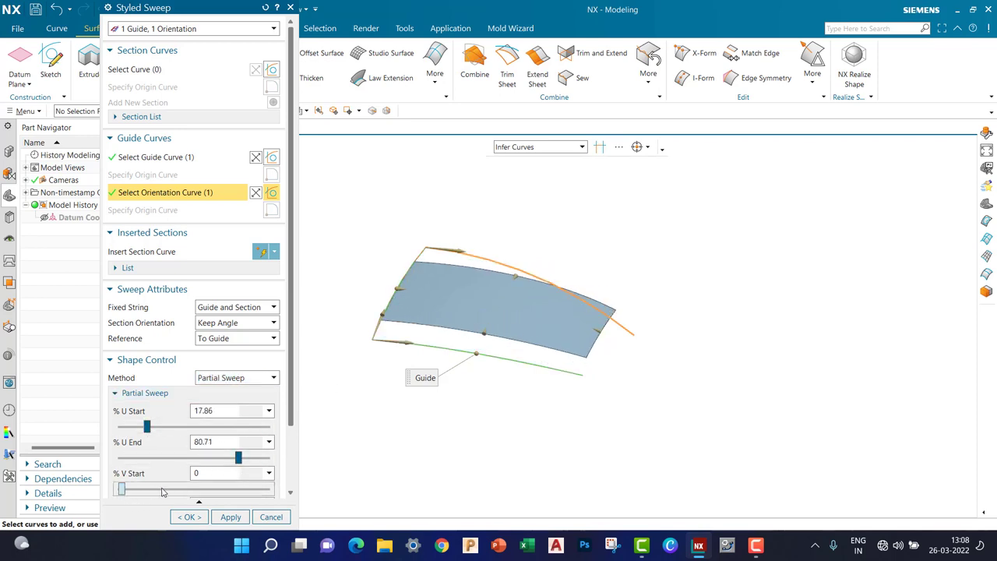
{"action": "left_click_drag", "start_coordinate": [162, 489], "coordinate": [140, 491]}
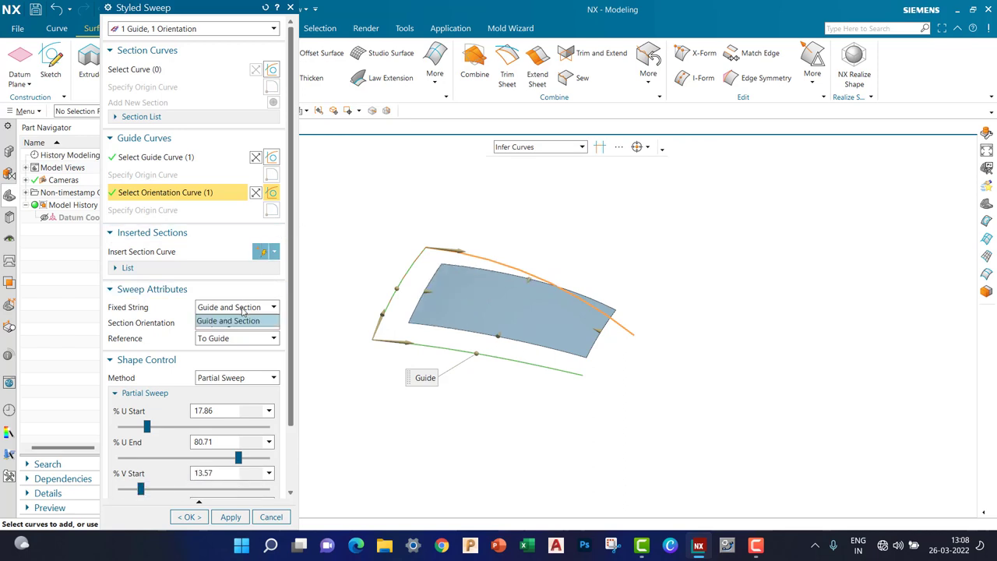
Step: Keep the Keep Angle orientation, create the partial sweep, then delete it
{"action": "left_click", "coordinate": [242, 323]}
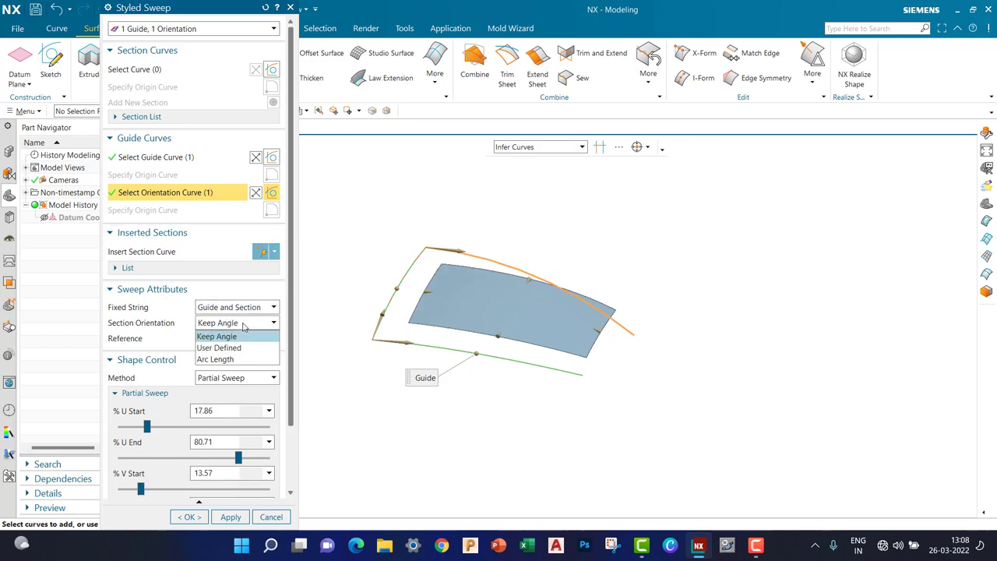
{"action": "left_click", "coordinate": [243, 325]}
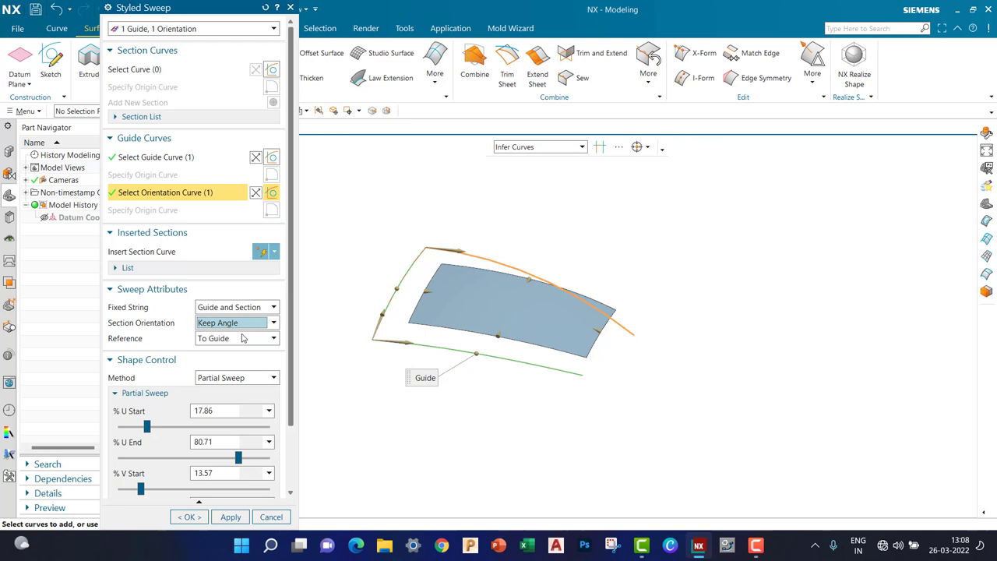
{"action": "left_click", "coordinate": [187, 517]}
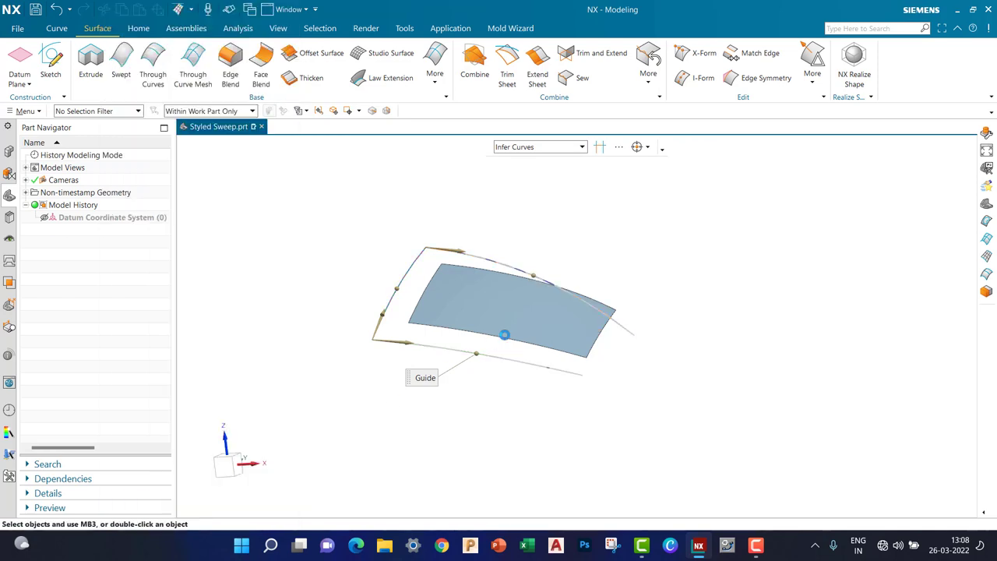
{"action": "left_click", "coordinate": [517, 322]}
{"action": "key", "text": "Delete"}
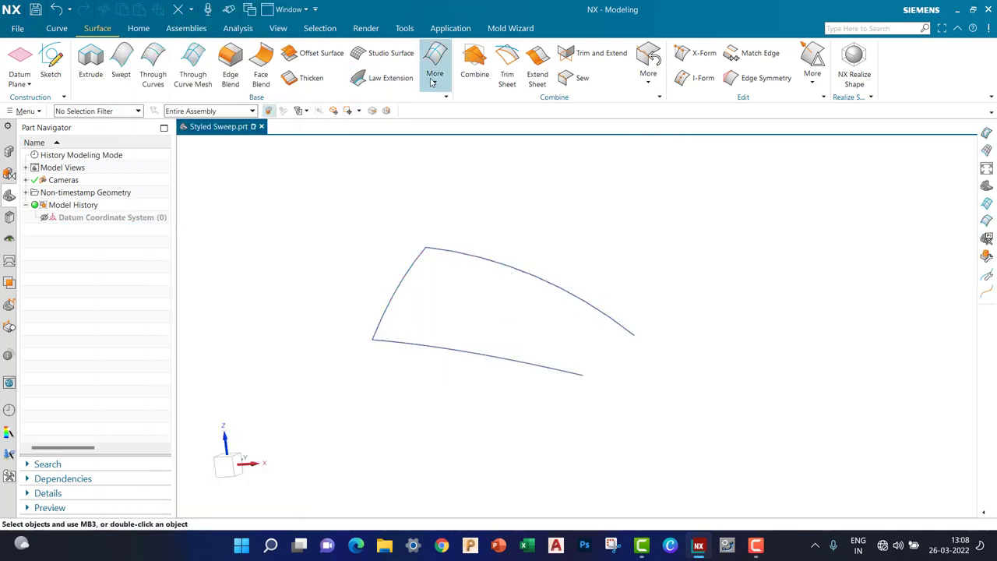
Step: Start a new Styled Sweep and switch its type to 2 Guides
{"action": "left_click", "coordinate": [435, 74]}
{"action": "left_click", "coordinate": [466, 161]}
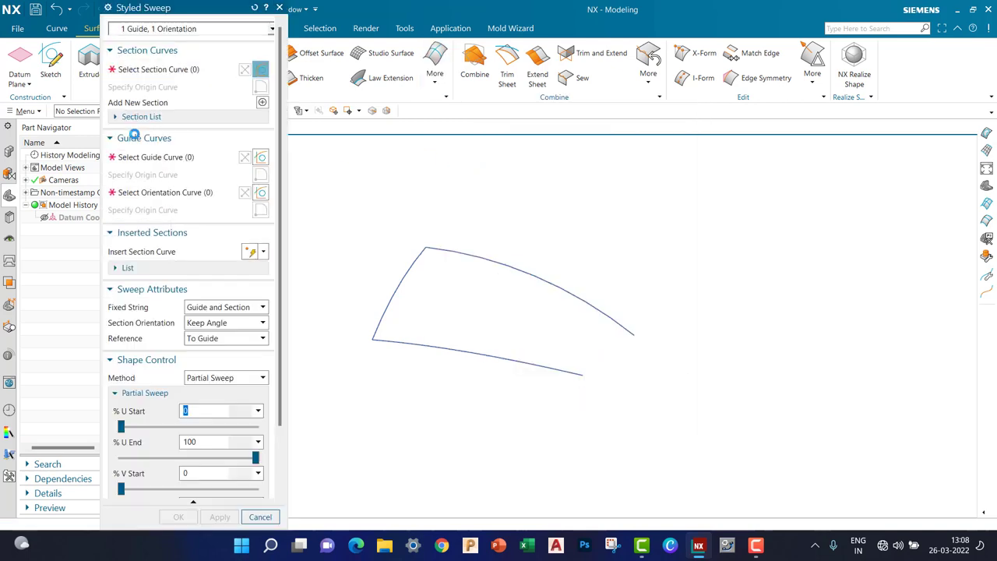
{"action": "left_click", "coordinate": [178, 29]}
{"action": "left_click", "coordinate": [138, 76]}
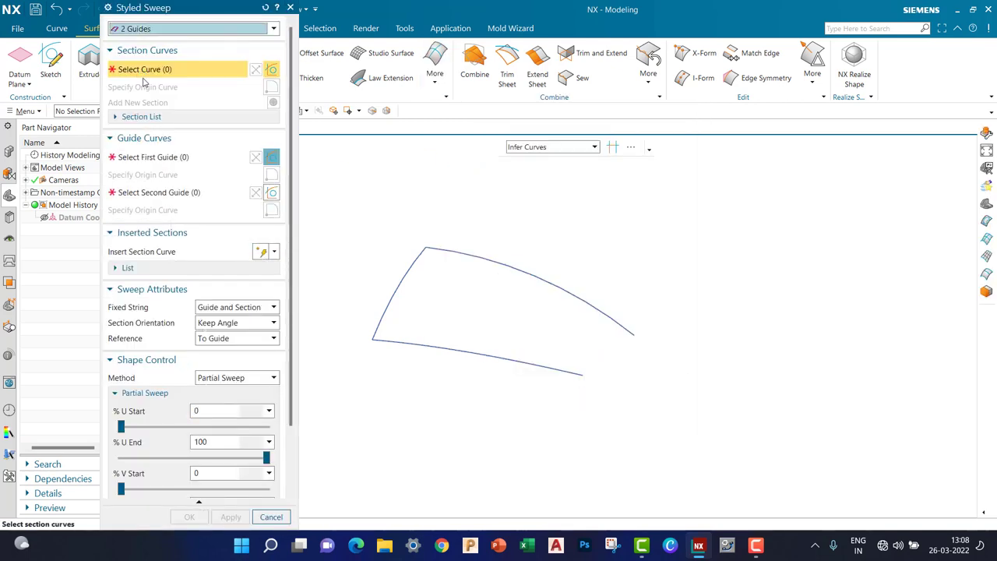
Step: Pick the left curve as section, then the bottom and top curves as guides
{"action": "left_click", "coordinate": [395, 307]}
{"action": "left_click", "coordinate": [173, 166]}
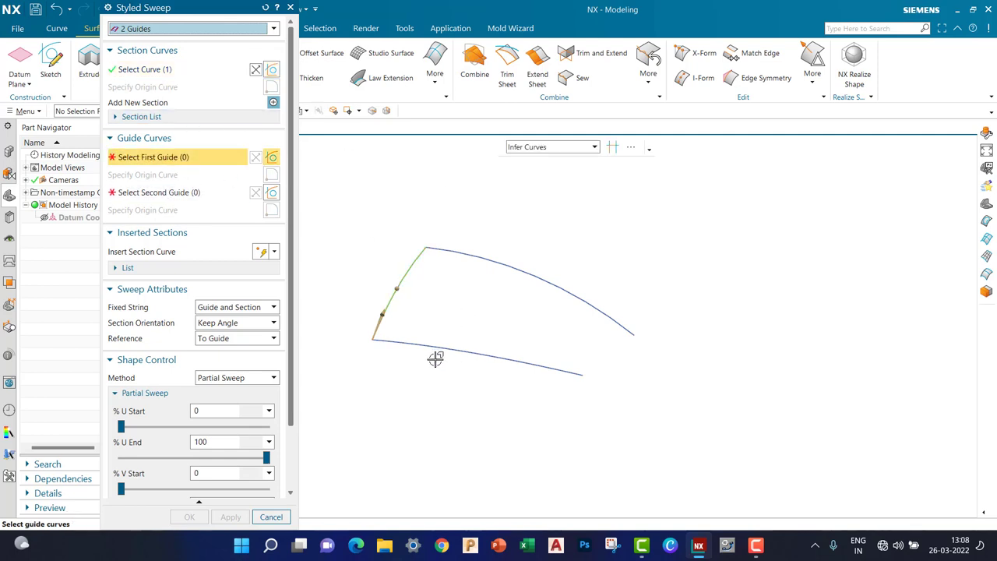
{"action": "left_click", "coordinate": [392, 337]}
{"action": "left_click", "coordinate": [244, 191]}
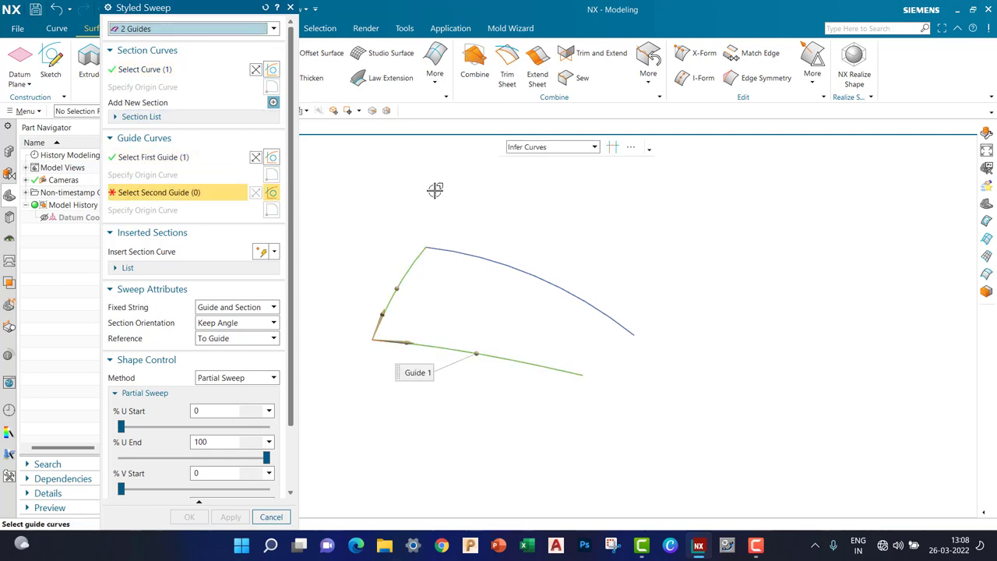
{"action": "left_click", "coordinate": [445, 250]}
Step: Orbit and zoom the two-guide preview to check it from several angles
{"action": "mouse_move", "coordinate": [639, 242]}
{"action": "middle_mouse_down"}
{"action": "mouse_move", "coordinate": [662, 289]}
{"action": "mouse_move", "coordinate": [605, 236]}
{"action": "middle_mouse_up"}
{"action": "scroll", "coordinate": [545, 234], "scroll_direction": "up", "scroll_amount": 3}
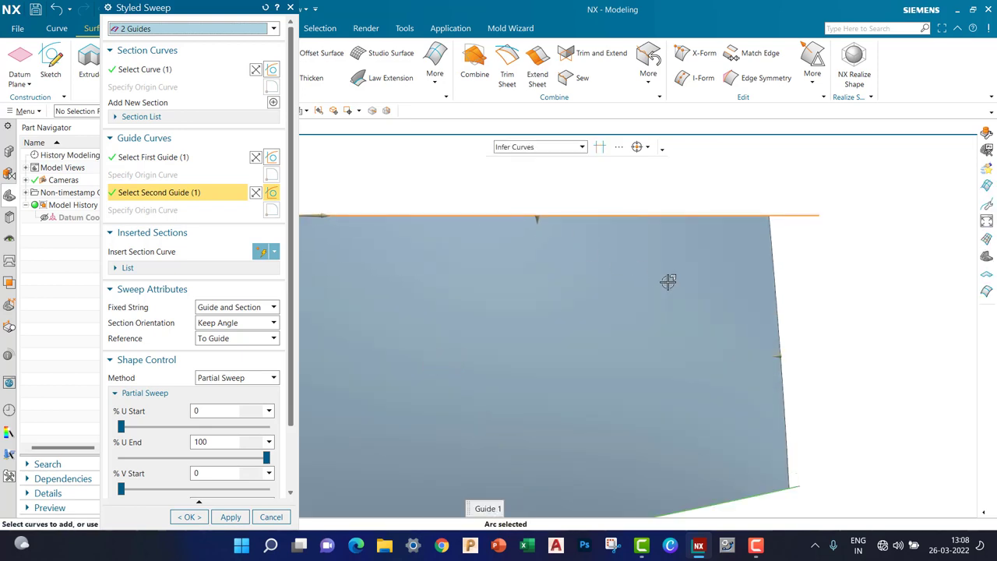
{"action": "middle_click_drag", "start_coordinate": [668, 281], "coordinate": [534, 307]}
{"action": "scroll", "coordinate": [458, 259], "scroll_direction": "down", "scroll_amount": 3}
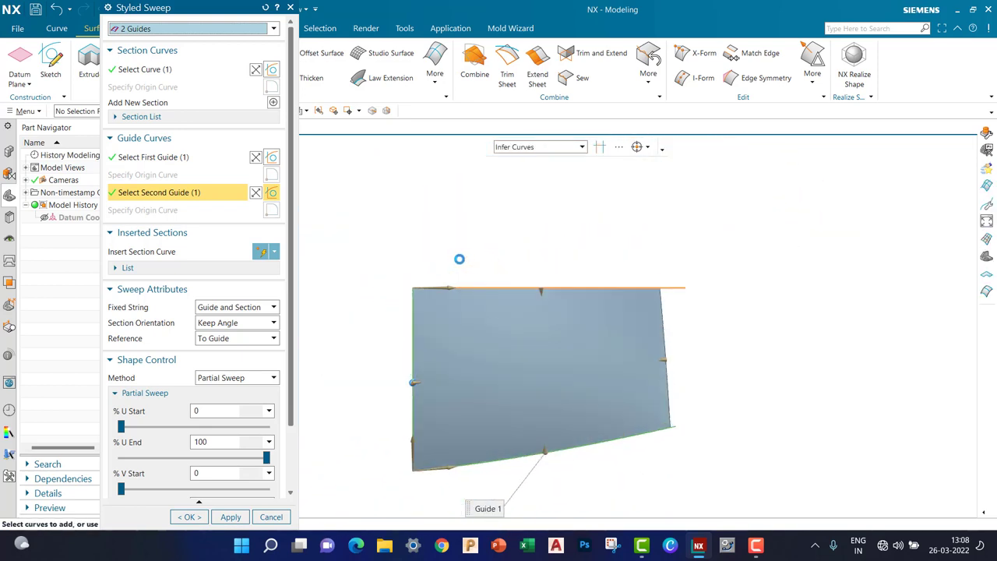
{"action": "scroll", "coordinate": [459, 259], "scroll_direction": "up", "scroll_amount": 2}
{"action": "scroll", "coordinate": [467, 304], "scroll_direction": "down", "scroll_amount": 2}
{"action": "mouse_move", "coordinate": [540, 358]}
{"action": "middle_mouse_down"}
{"action": "mouse_move", "coordinate": [478, 273]}
{"action": "mouse_move", "coordinate": [412, 298]}
{"action": "mouse_move", "coordinate": [441, 331]}
{"action": "mouse_move", "coordinate": [616, 274]}
{"action": "middle_mouse_up"}
{"action": "scroll", "coordinate": [616, 343], "scroll_direction": "up", "scroll_amount": 2}
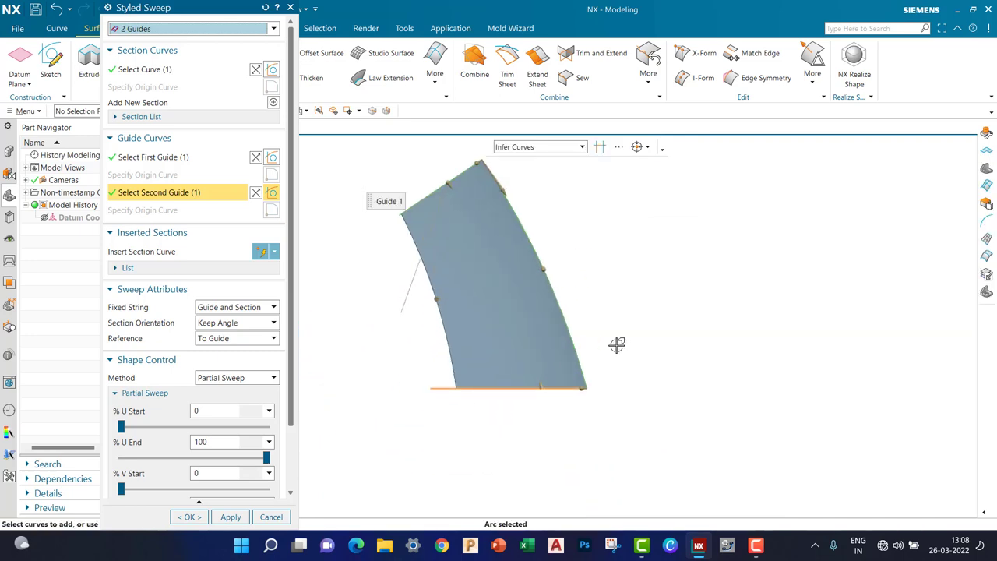
{"action": "mouse_move", "coordinate": [616, 343]}
{"action": "middle_mouse_down"}
{"action": "mouse_move", "coordinate": [680, 310]}
{"action": "mouse_move", "coordinate": [687, 338]}
{"action": "mouse_move", "coordinate": [534, 305]}
{"action": "middle_mouse_up"}
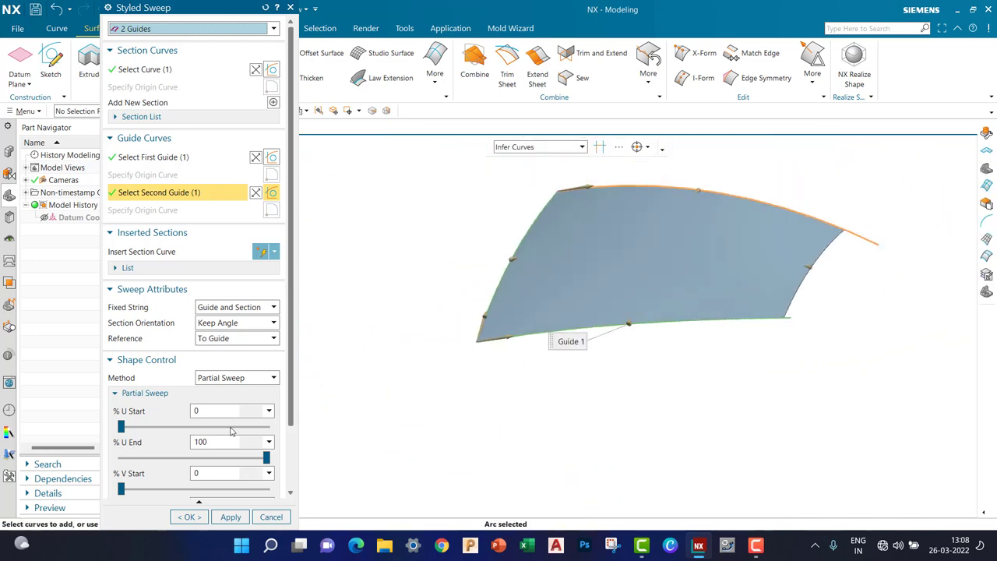
{"action": "left_click", "coordinate": [236, 378]}
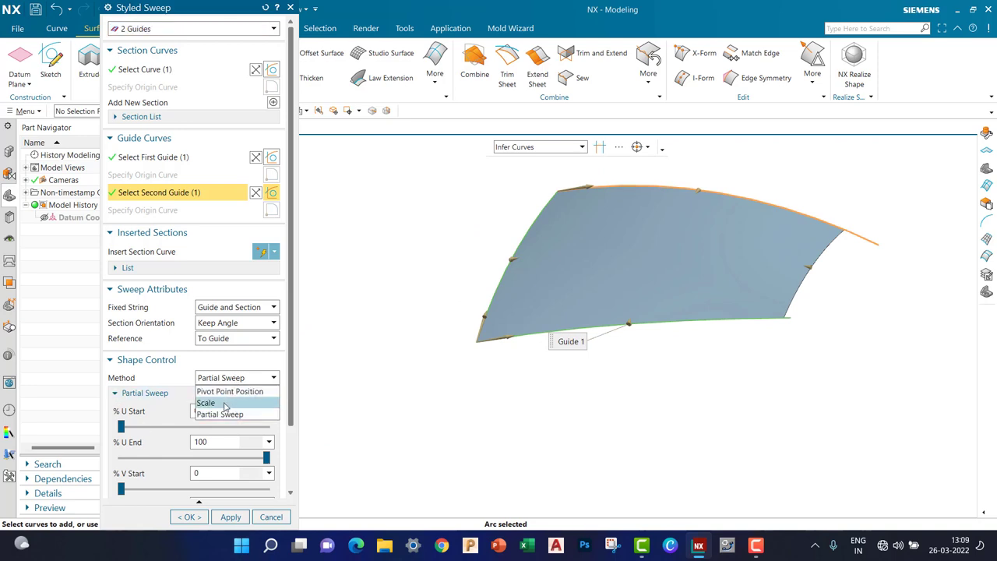
Step: Switch shape control to Scale with the scaling point at 56.92% along the left edge
{"action": "left_click", "coordinate": [206, 403]}
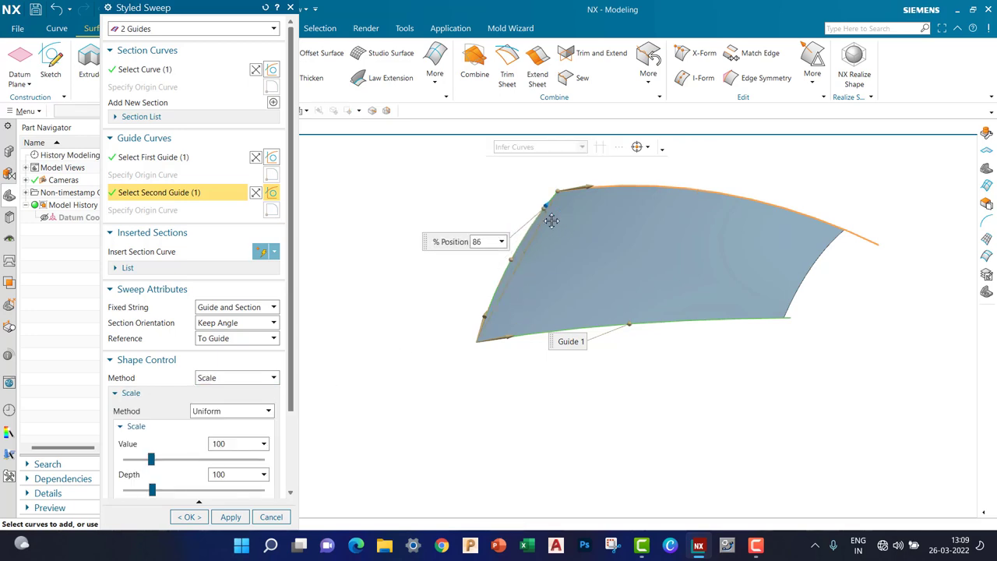
{"action": "scroll", "coordinate": [534, 228], "scroll_direction": "down", "scroll_amount": 2}
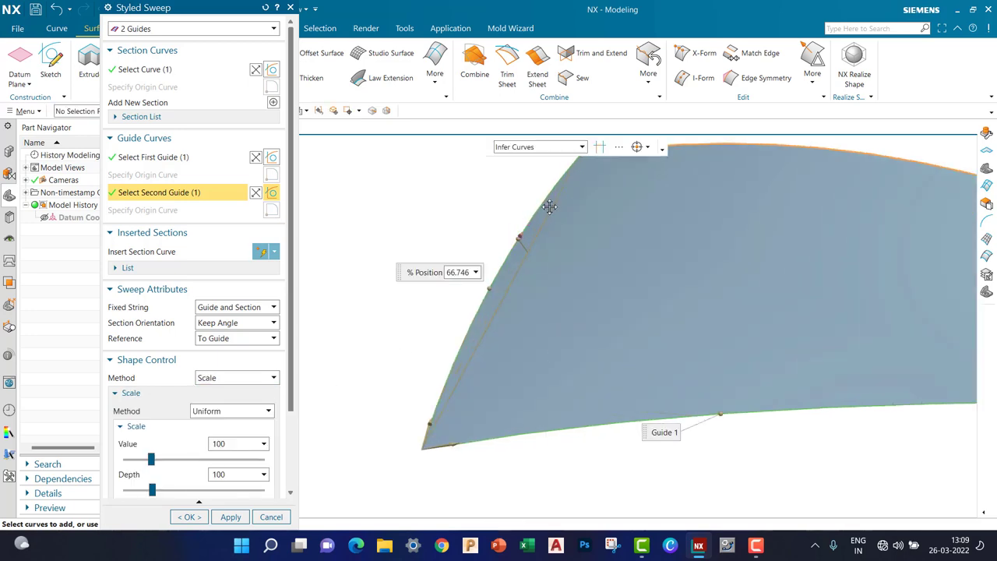
{"action": "left_click", "coordinate": [493, 274]}
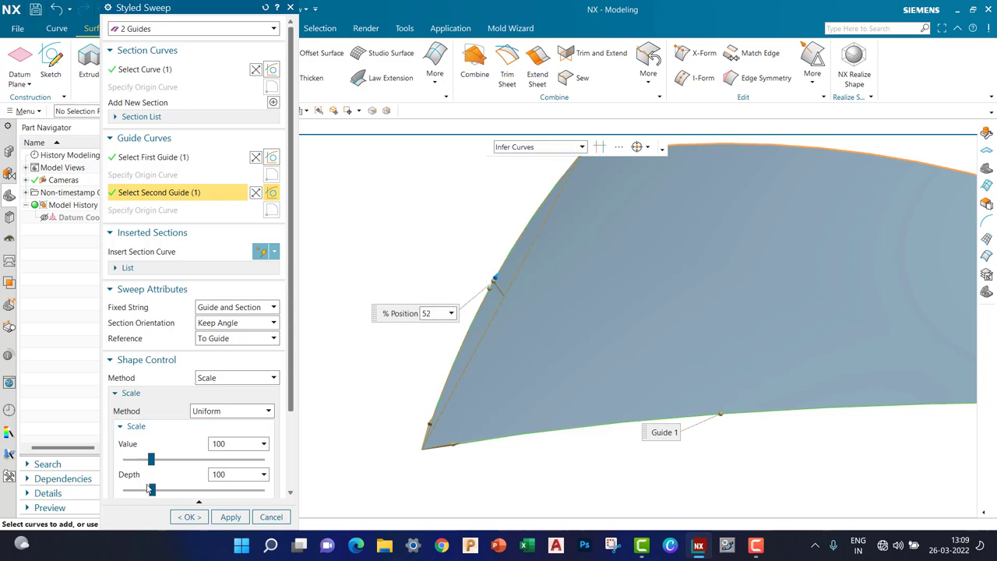
{"action": "scroll", "coordinate": [155, 475], "scroll_direction": "down", "scroll_amount": 2}
{"action": "mouse_move", "coordinate": [196, 490]}
{"action": "left_mouse_down"}
{"action": "mouse_move", "coordinate": [178, 490]}
{"action": "mouse_move", "coordinate": [220, 490]}
{"action": "mouse_move", "coordinate": [203, 490]}
{"action": "left_mouse_up"}
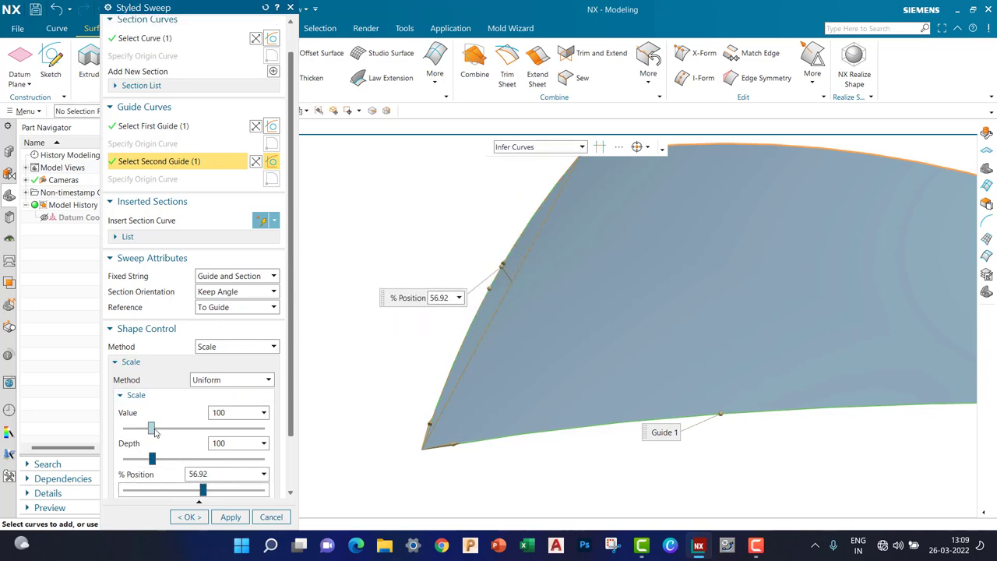
Step: Set the section scale value to 166 and create Styled Sweep (11)
{"action": "left_click_drag", "start_coordinate": [152, 428], "coordinate": [184, 428]}
{"action": "mouse_move", "coordinate": [473, 373]}
{"action": "middle_mouse_down"}
{"action": "mouse_move", "coordinate": [356, 367]}
{"action": "mouse_move", "coordinate": [484, 306]}
{"action": "middle_mouse_up"}
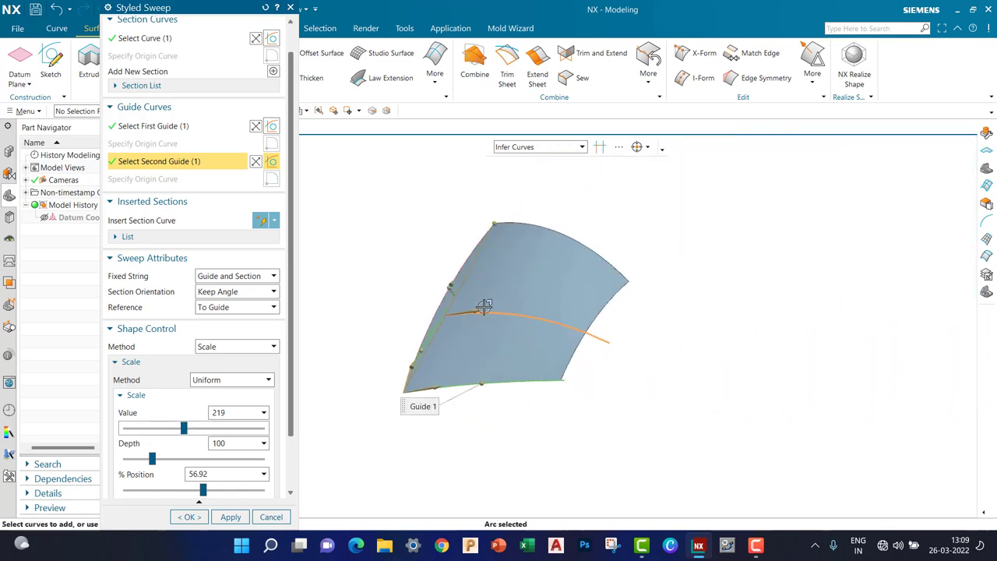
{"action": "mouse_move", "coordinate": [184, 427]}
{"action": "left_mouse_down"}
{"action": "mouse_move", "coordinate": [161, 428]}
{"action": "mouse_move", "coordinate": [243, 460]}
{"action": "left_mouse_up"}
{"action": "mouse_move", "coordinate": [671, 321]}
{"action": "middle_mouse_down"}
{"action": "mouse_move", "coordinate": [864, 293]}
{"action": "mouse_move", "coordinate": [600, 340]}
{"action": "mouse_move", "coordinate": [578, 247]}
{"action": "mouse_move", "coordinate": [672, 238]}
{"action": "mouse_move", "coordinate": [689, 191]}
{"action": "mouse_move", "coordinate": [583, 254]}
{"action": "mouse_move", "coordinate": [583, 234]}
{"action": "mouse_move", "coordinate": [629, 223]}
{"action": "middle_mouse_up"}
{"action": "middle_click", "coordinate": [597, 240]}
{"action": "middle_click", "coordinate": [597, 240]}
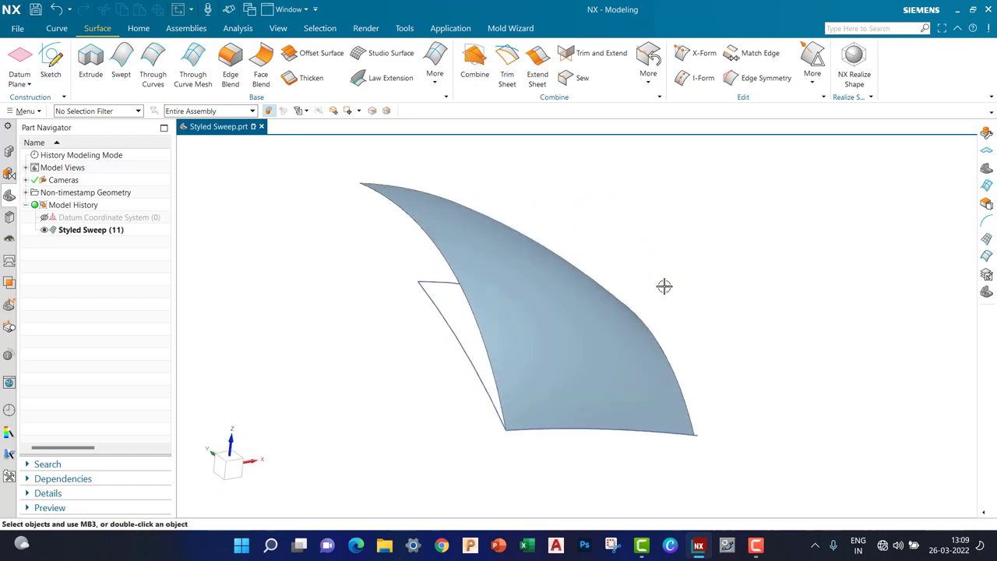
{"action": "mouse_move", "coordinate": [663, 285]}
{"action": "middle_mouse_down"}
{"action": "mouse_move", "coordinate": [592, 258]}
{"action": "mouse_move", "coordinate": [614, 269]}
{"action": "mouse_move", "coordinate": [539, 287]}
{"action": "middle_mouse_up"}
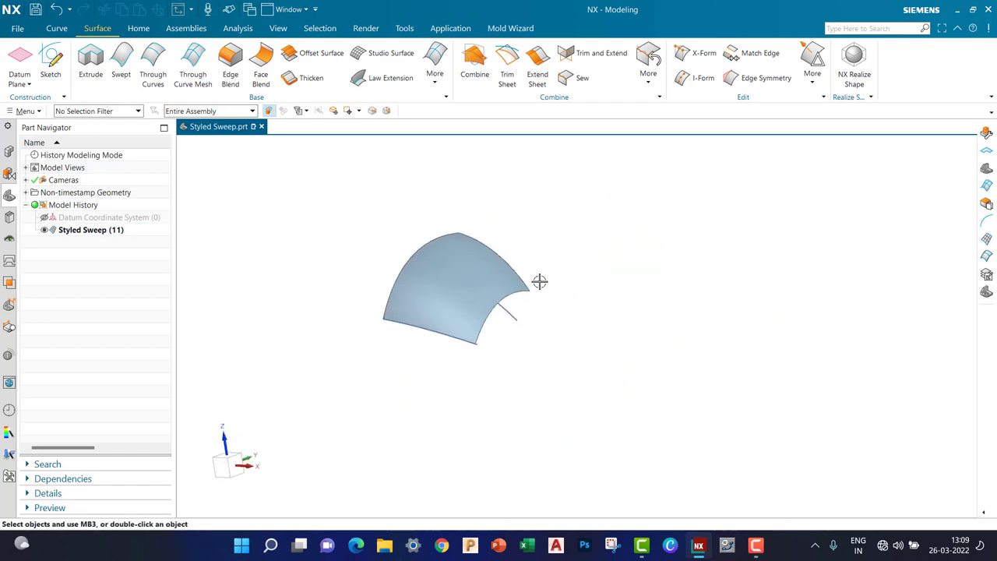
{"action": "scroll", "coordinate": [465, 274], "scroll_direction": "down", "scroll_amount": 3}
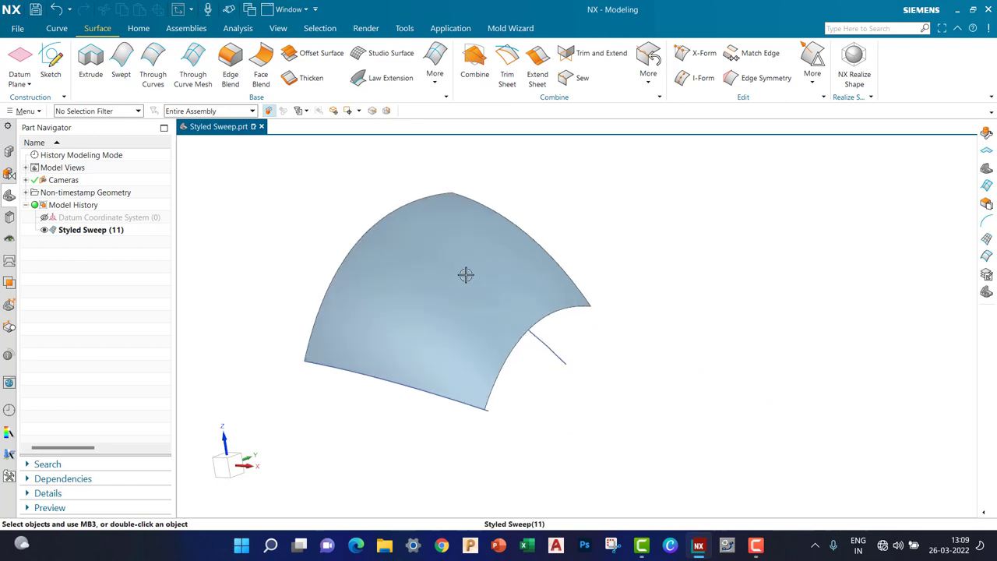